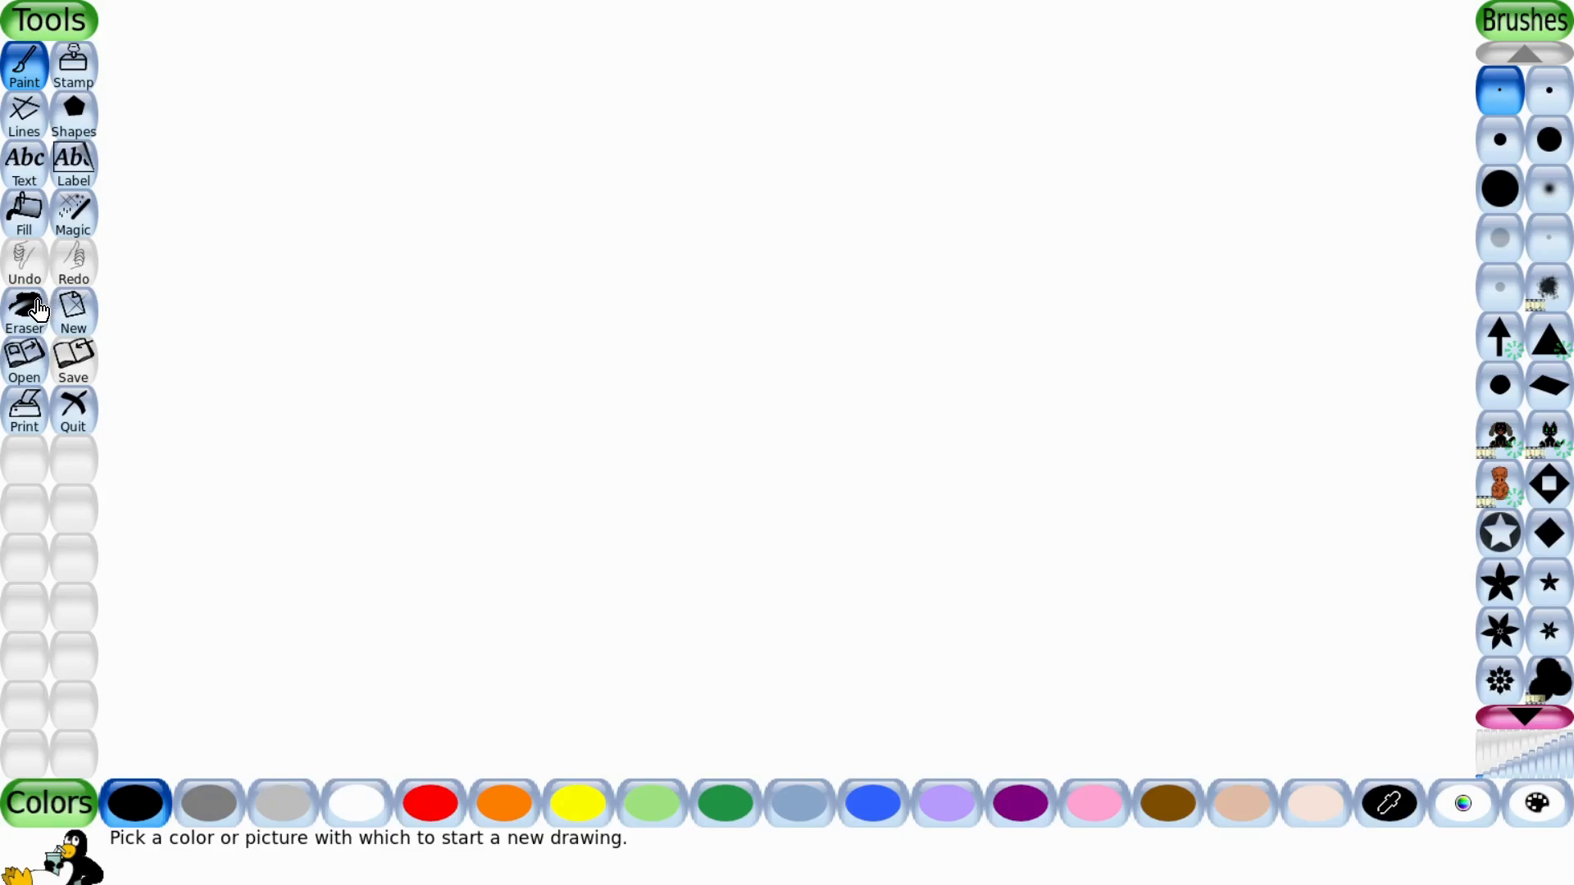
# Examine the solid colours, colouring pages, frames, maps and photos available for starting a new drawing
pyautogui.click(62, 331)
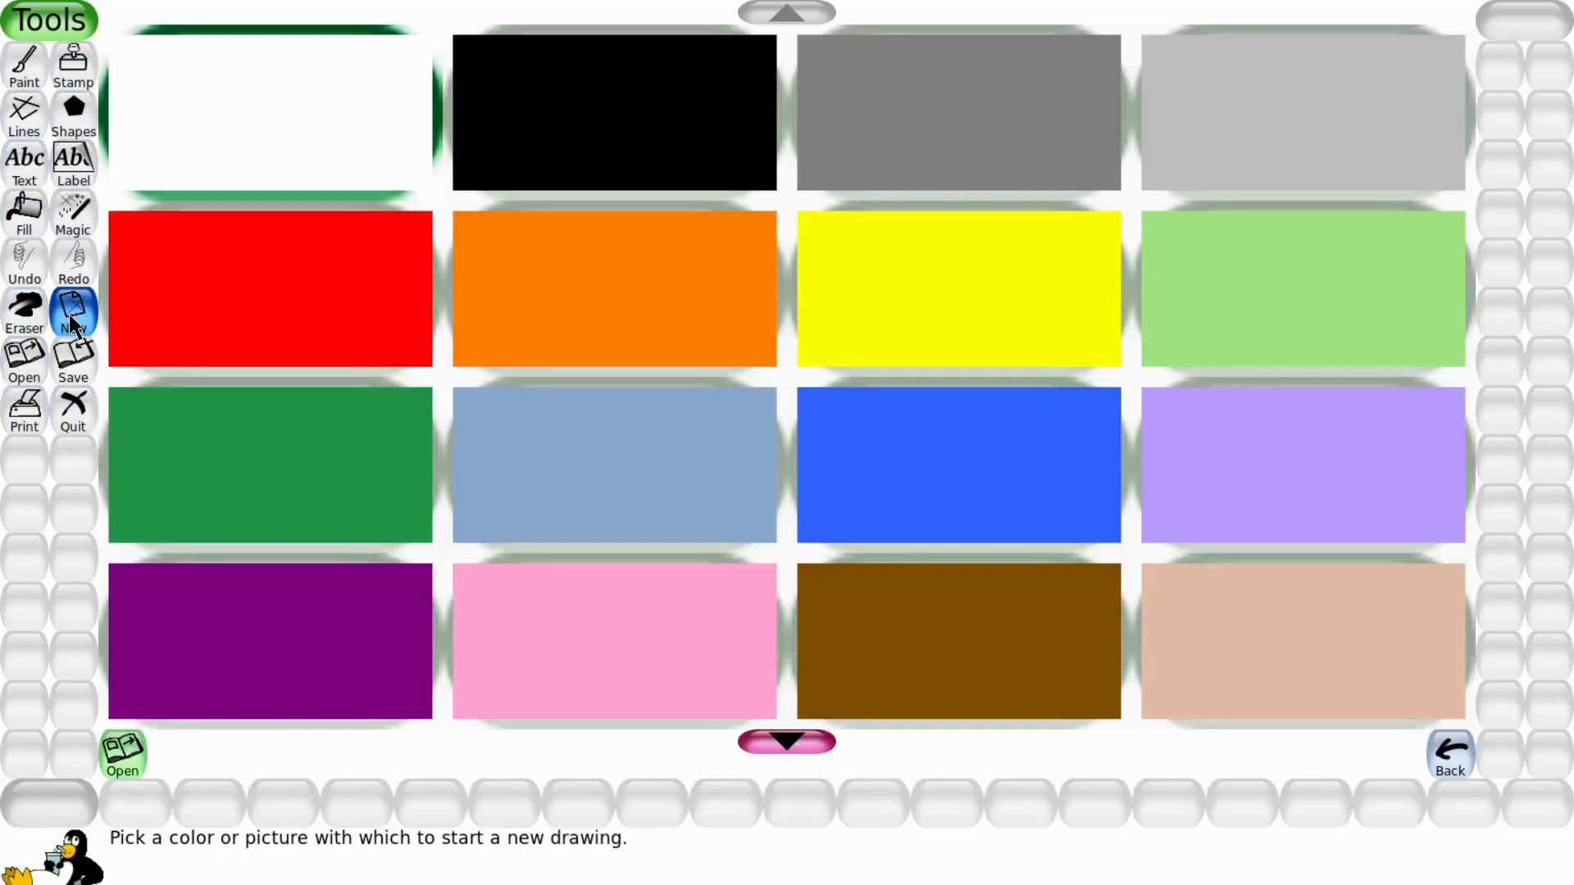
pyautogui.click(789, 740)
pyautogui.click(788, 741)
pyautogui.click(792, 738)
pyautogui.click(794, 738)
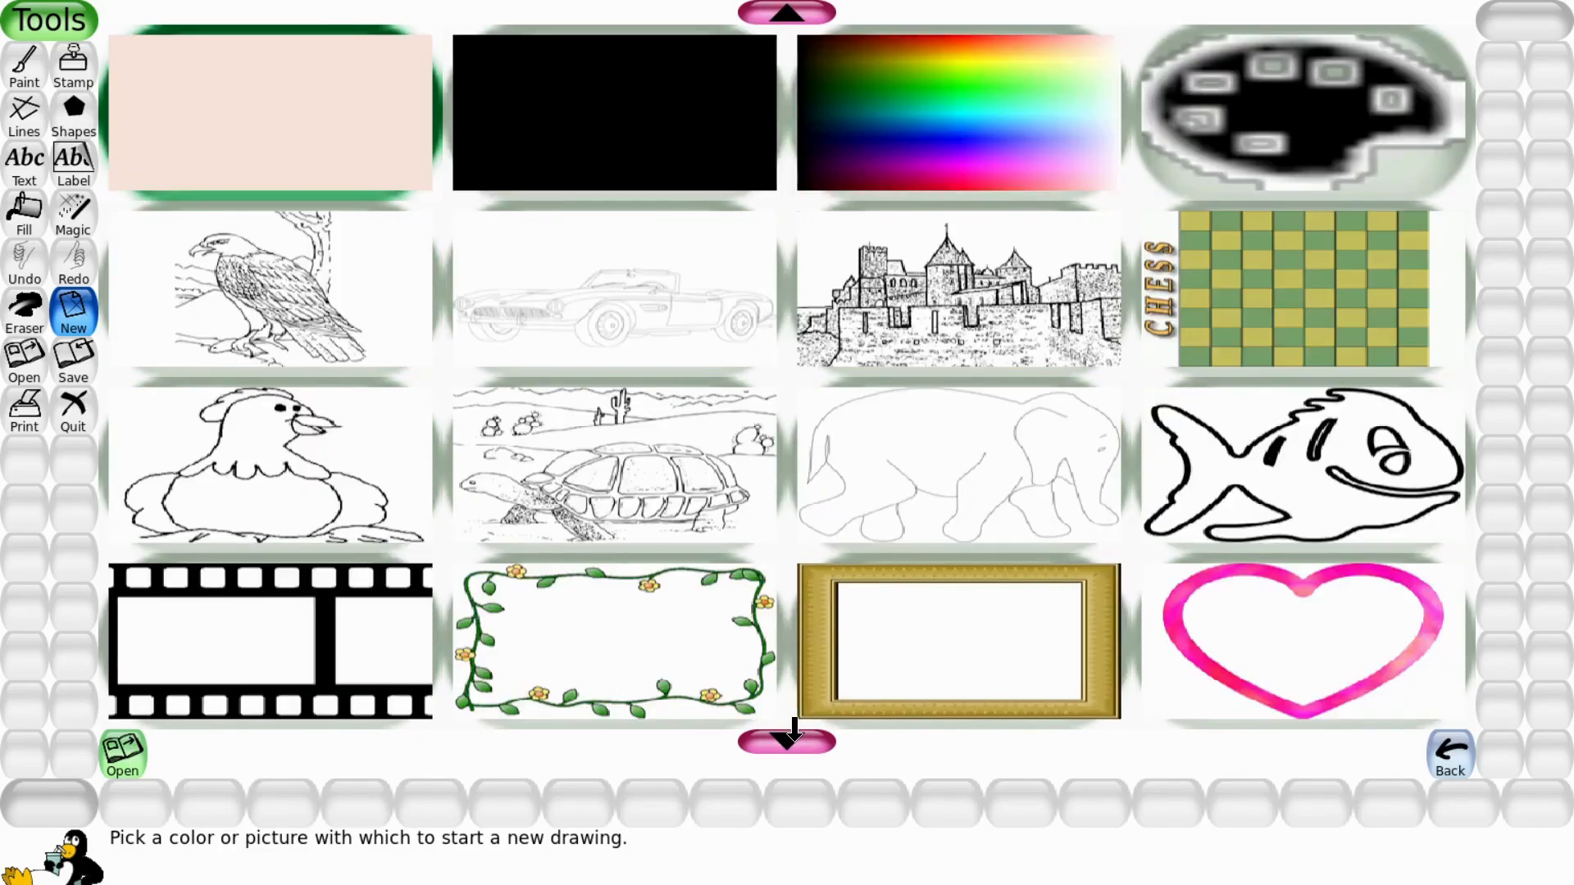
pyautogui.click(794, 738)
pyautogui.click(793, 738)
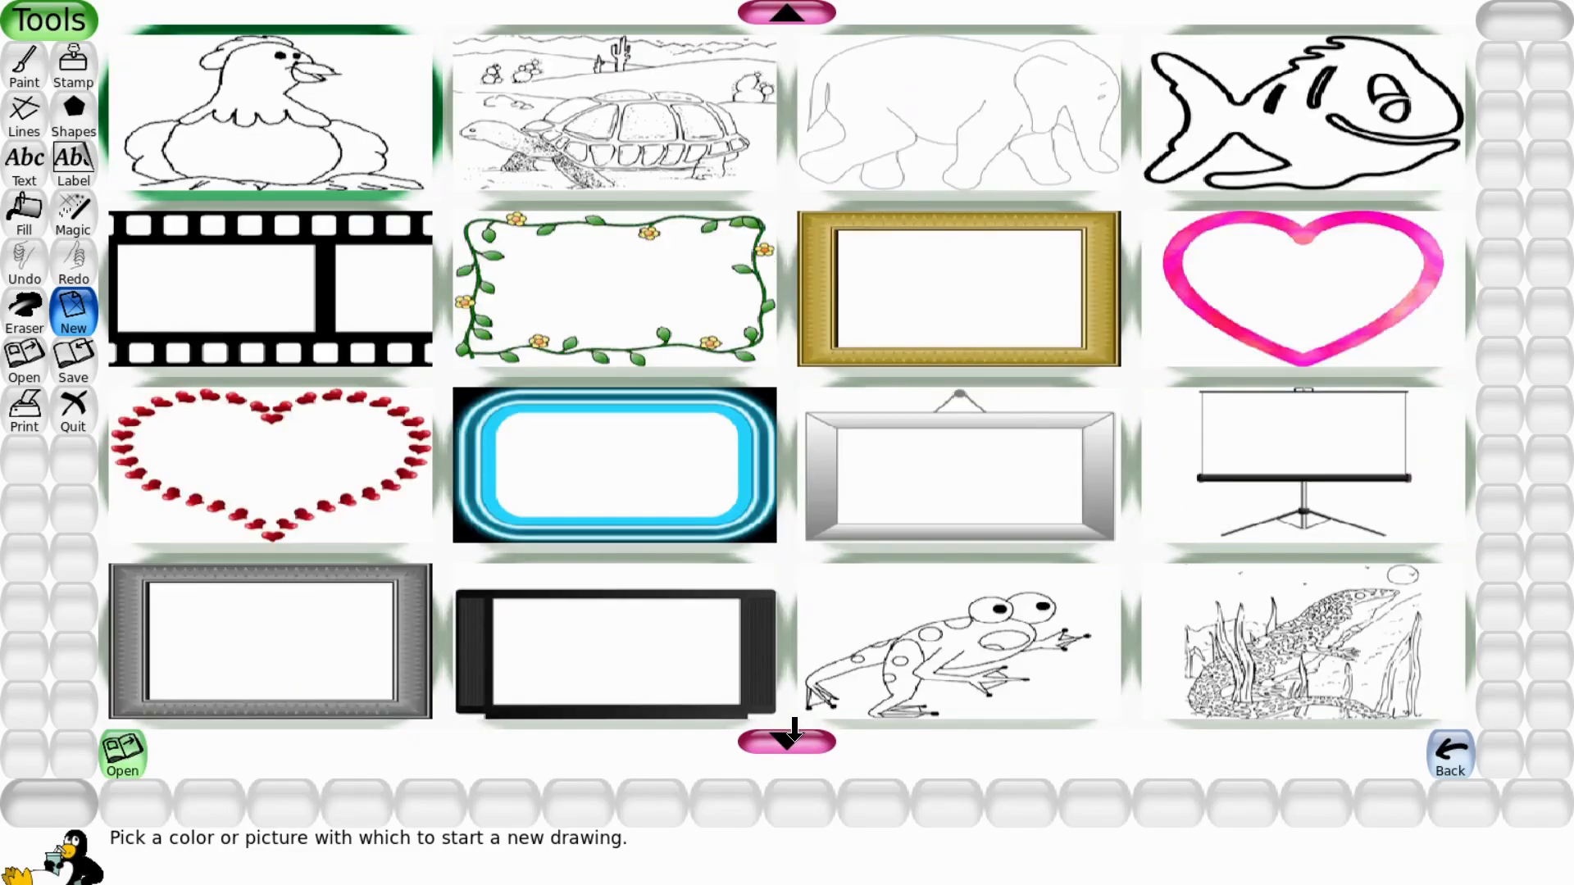
pyautogui.click(793, 738)
pyautogui.click(793, 737)
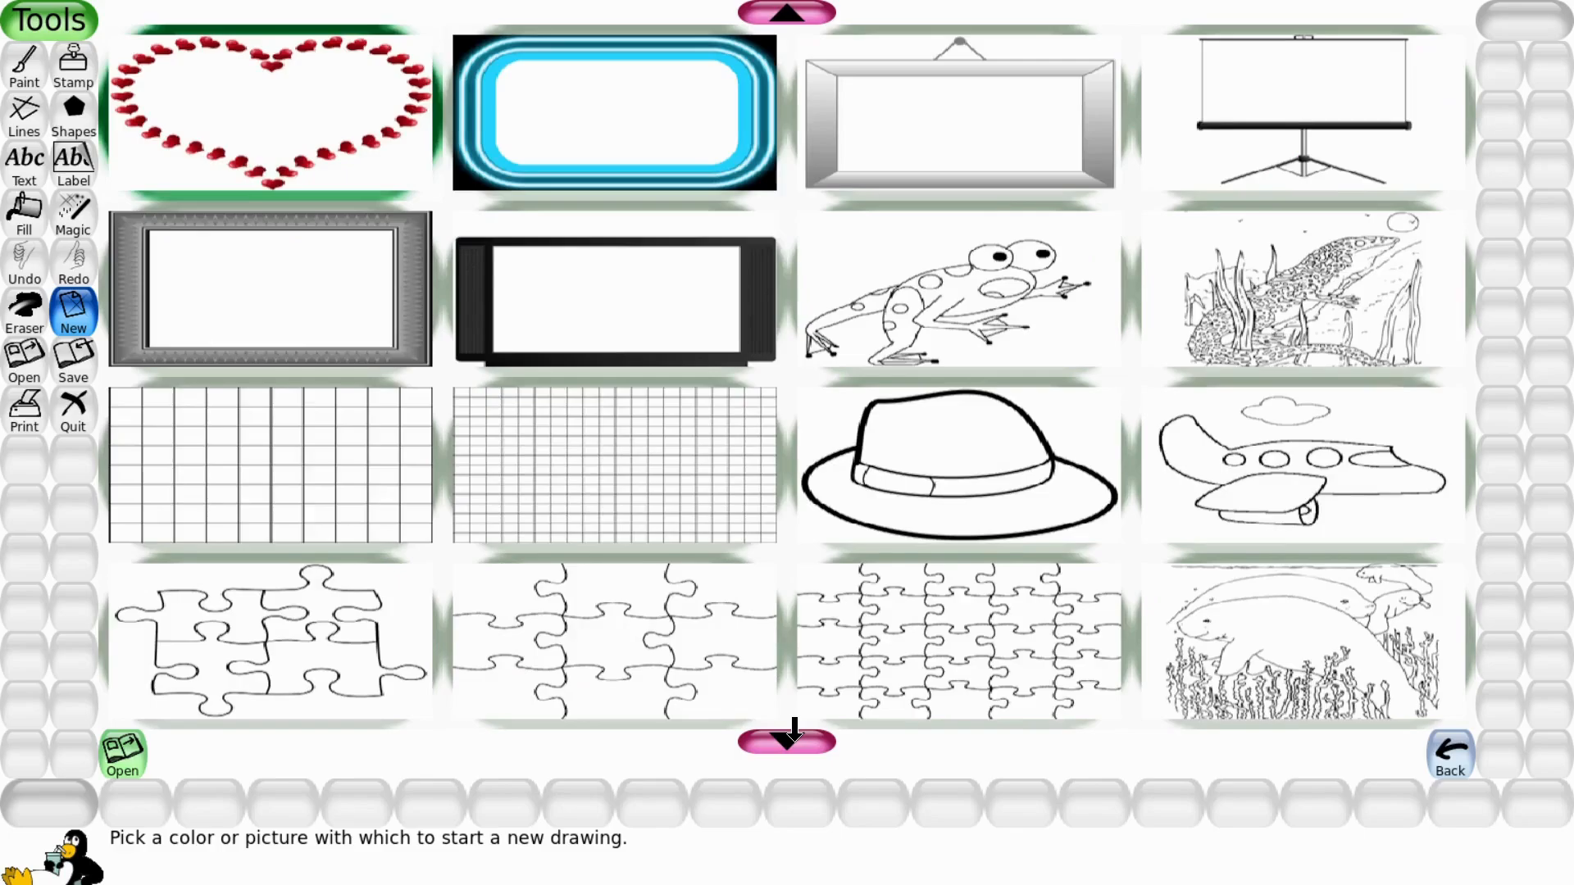
pyautogui.click(794, 738)
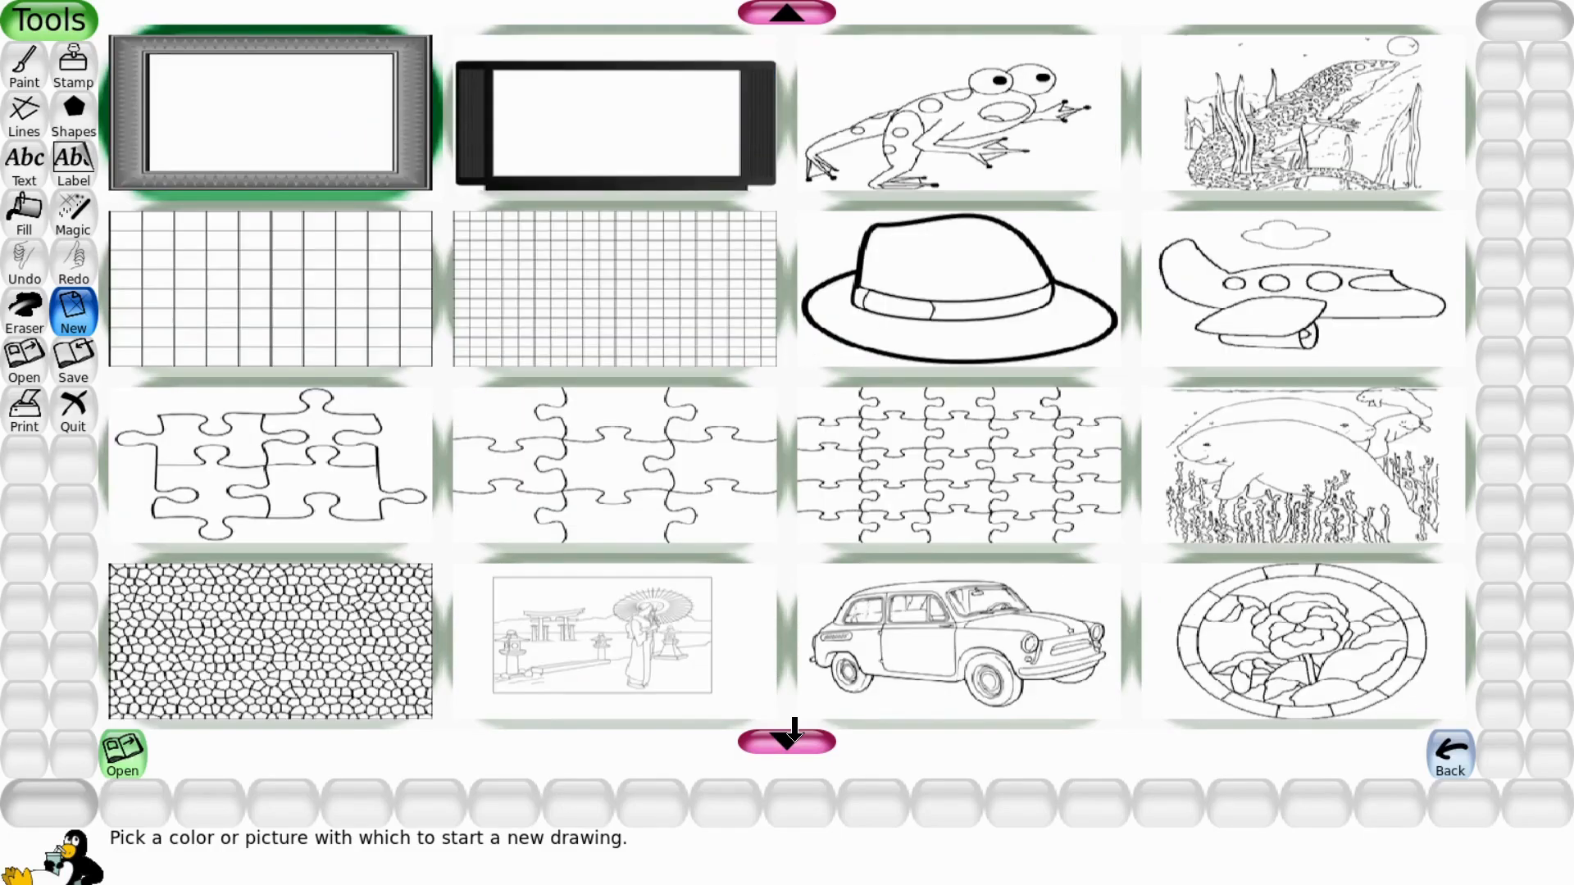
pyautogui.click(794, 737)
pyautogui.click(794, 738)
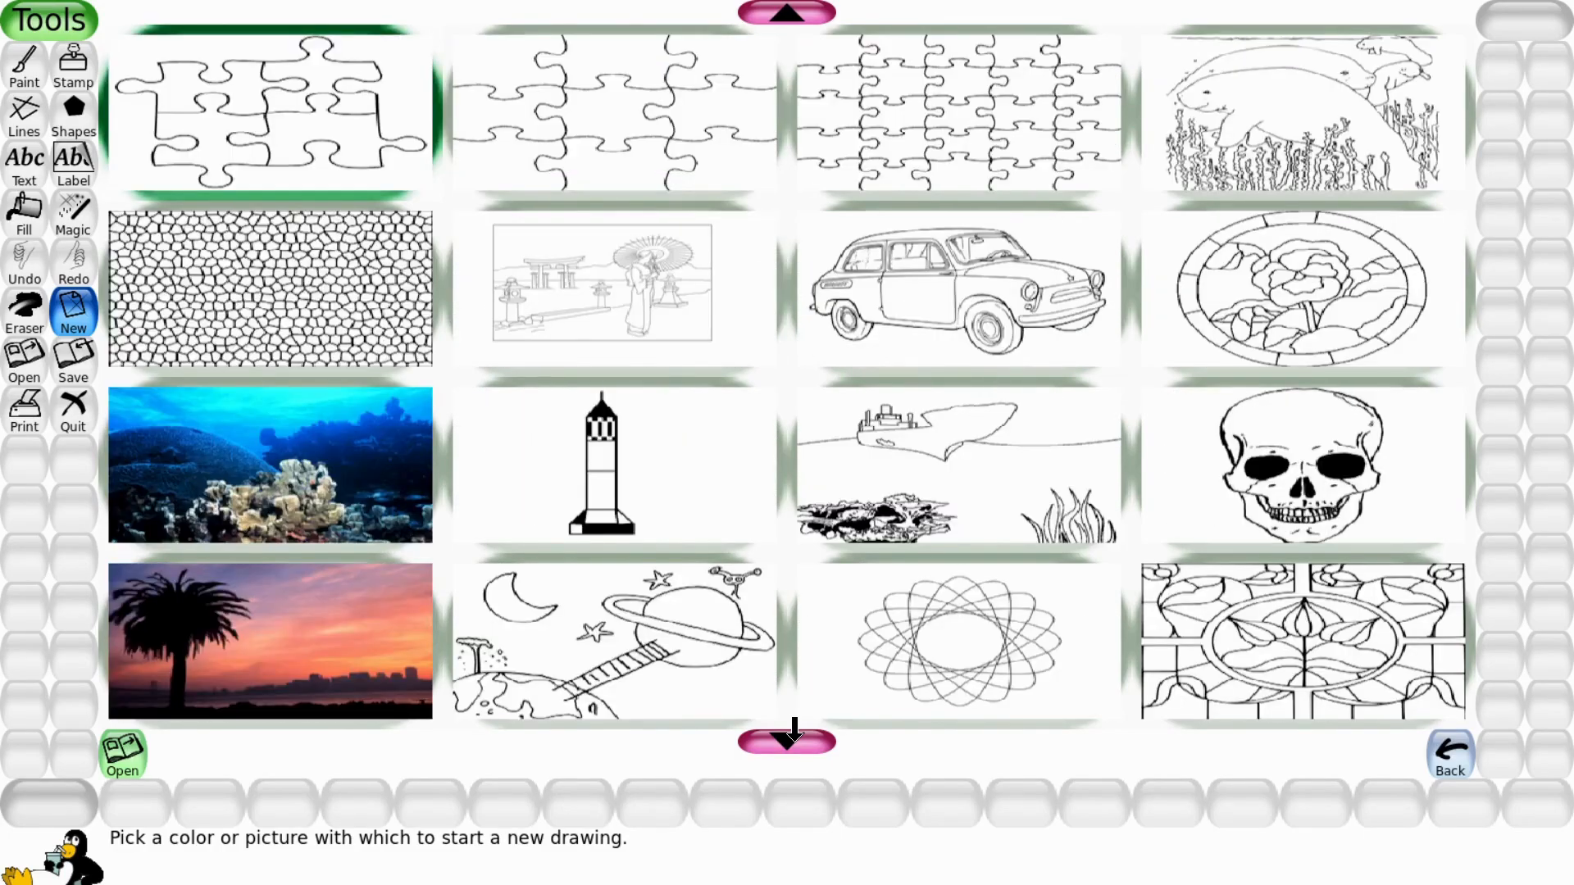
pyautogui.click(794, 738)
pyautogui.click(794, 738)
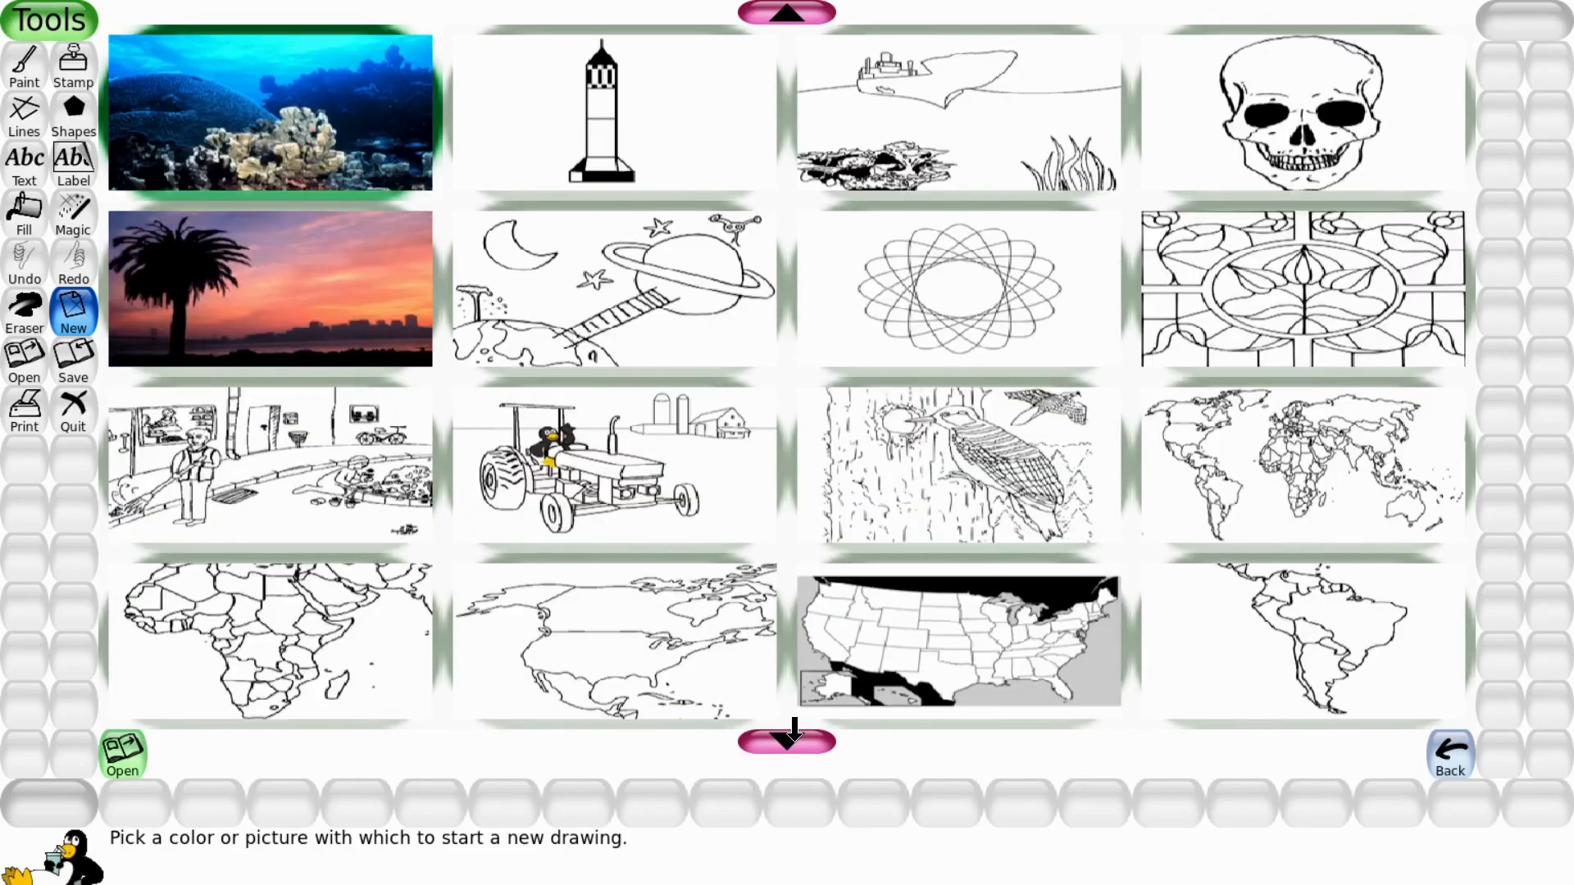
pyautogui.click(794, 738)
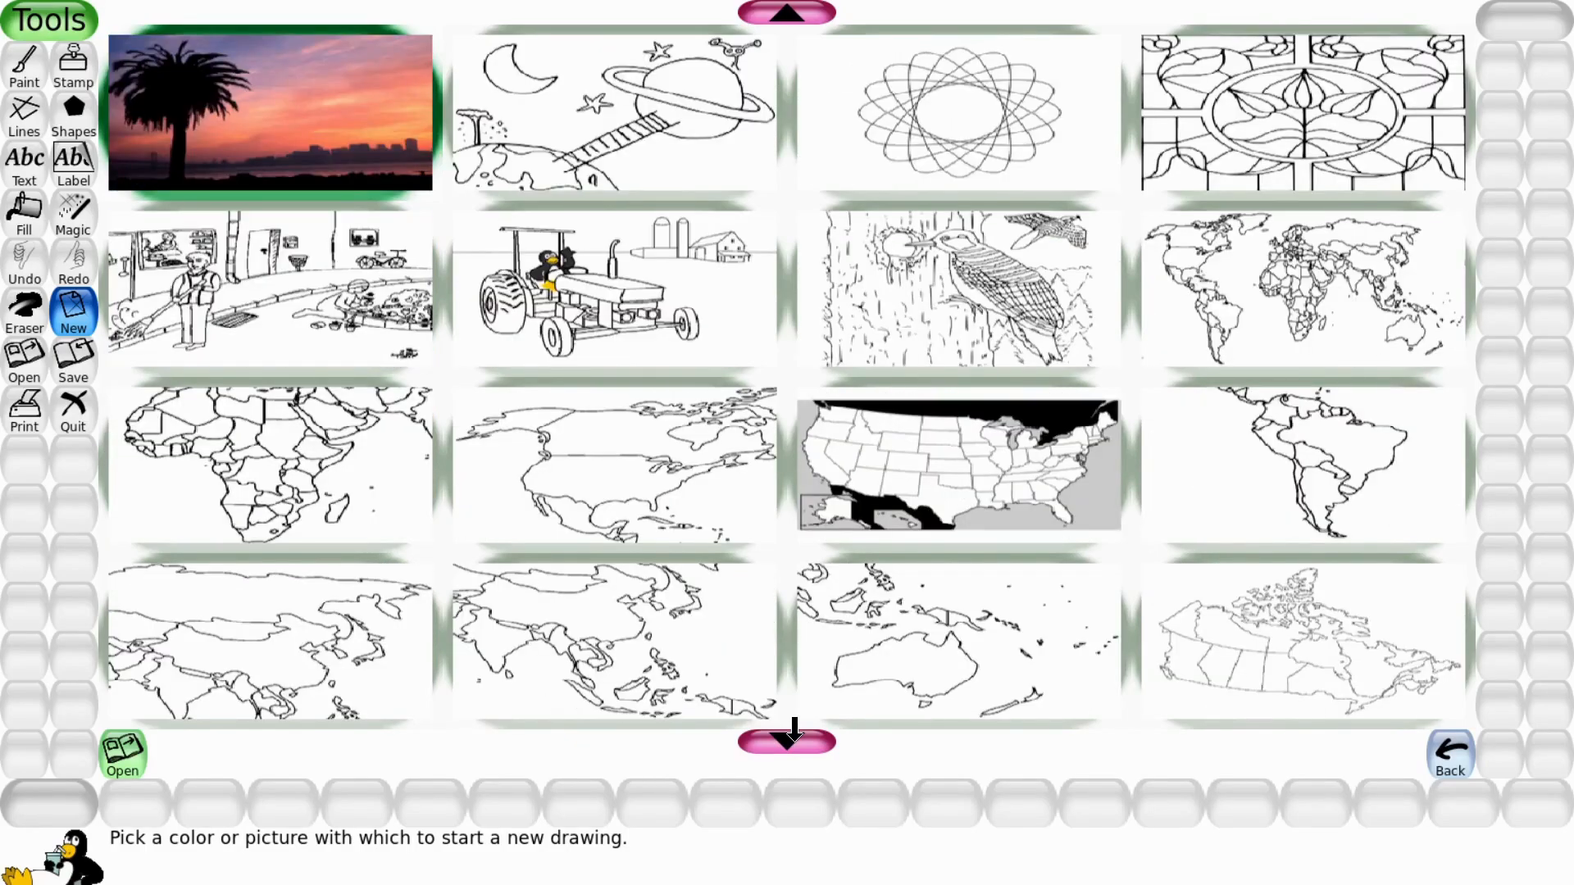
pyautogui.click(794, 738)
pyautogui.click(794, 737)
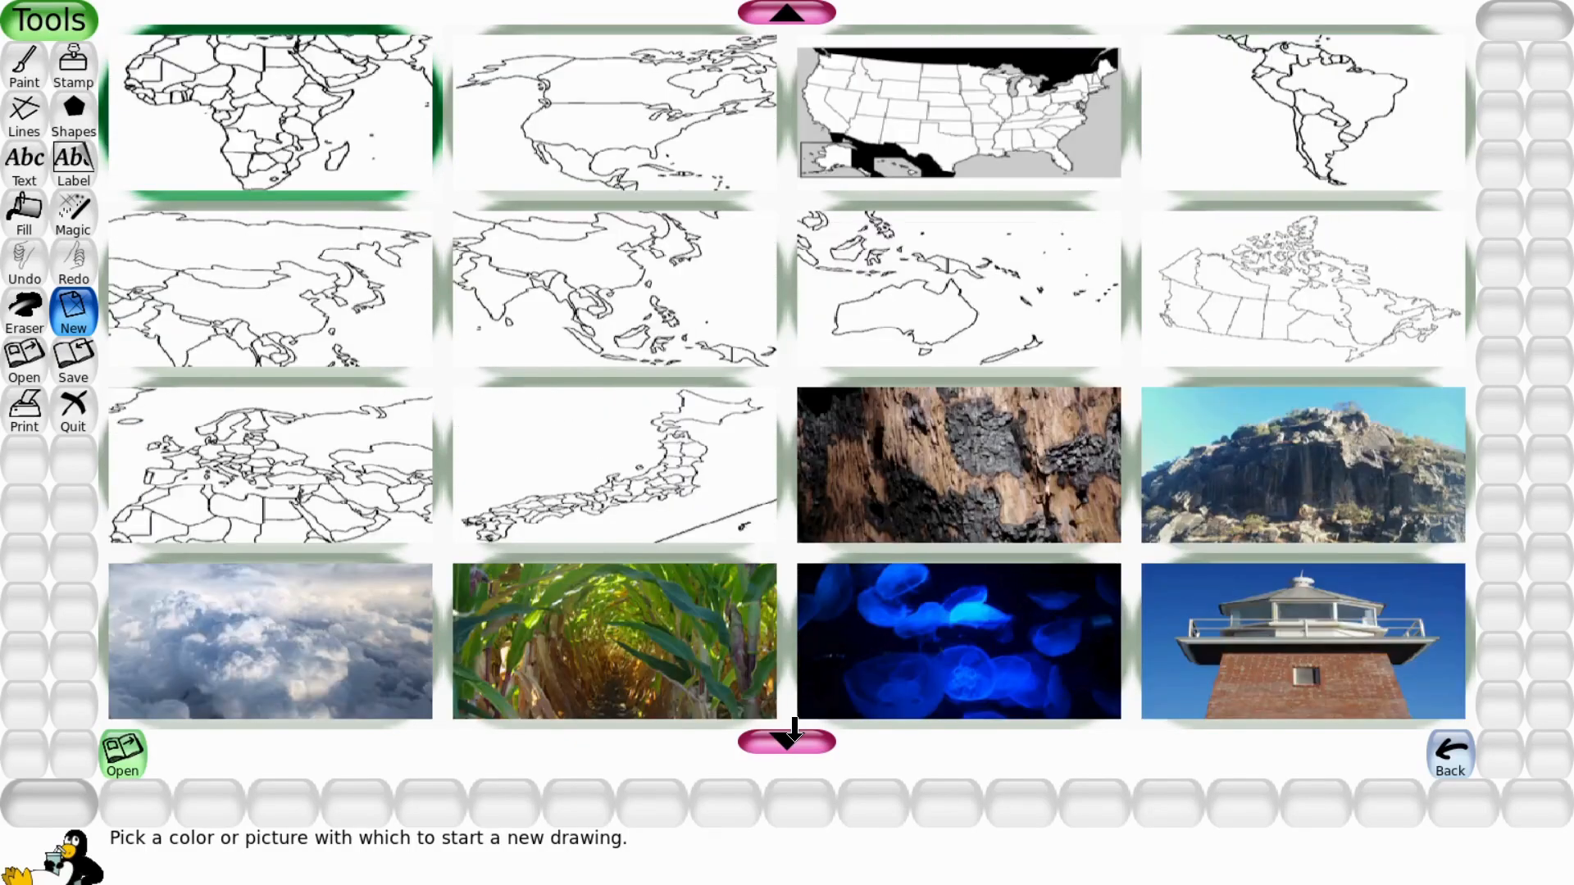
pyautogui.click(794, 738)
pyautogui.click(793, 738)
pyautogui.click(794, 740)
pyautogui.click(794, 740)
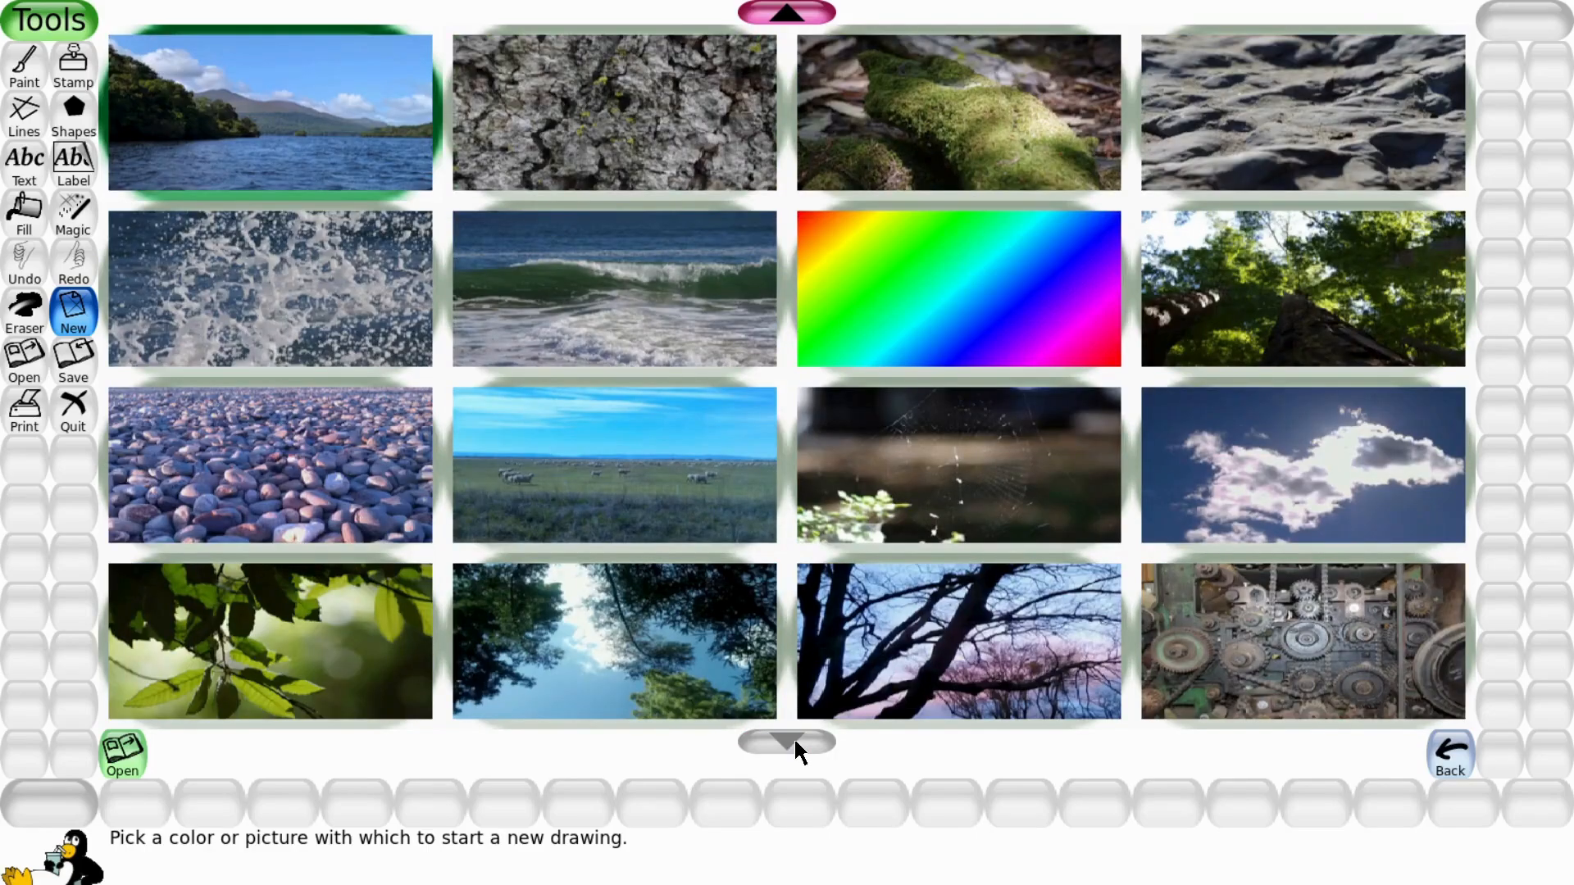
# Start a new drawing from the space colouring page with the crescent moon, ringed planet and ladder rising from Earth
pyautogui.click(794, 11)
pyautogui.click(793, 11)
pyautogui.click(793, 11)
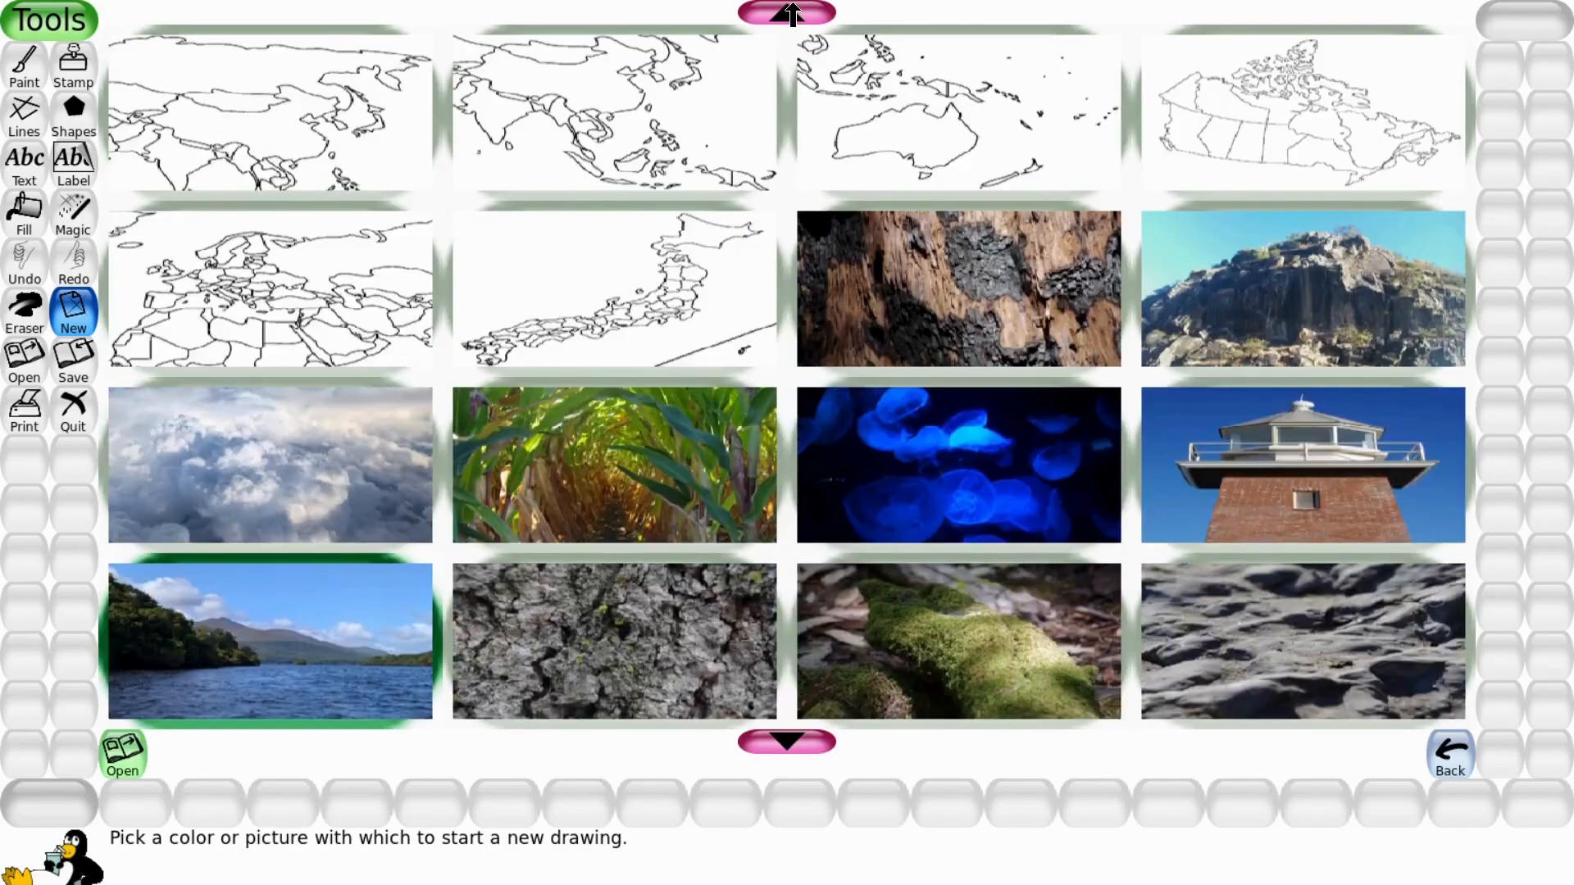
pyautogui.click(793, 11)
pyautogui.click(793, 12)
pyautogui.click(793, 11)
pyautogui.click(793, 11)
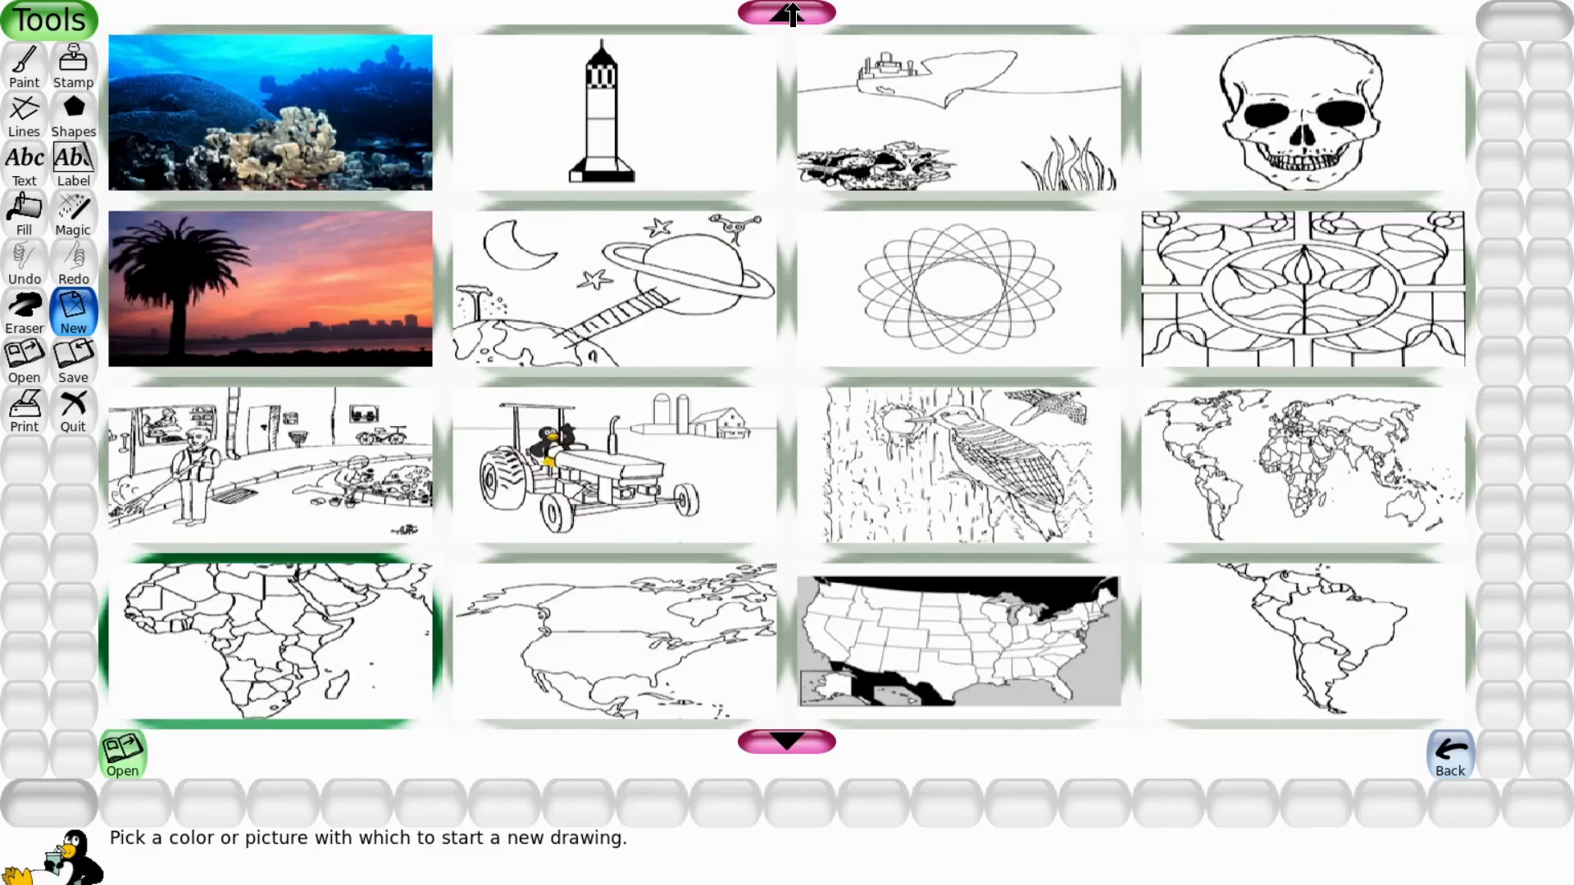
pyautogui.click(792, 12)
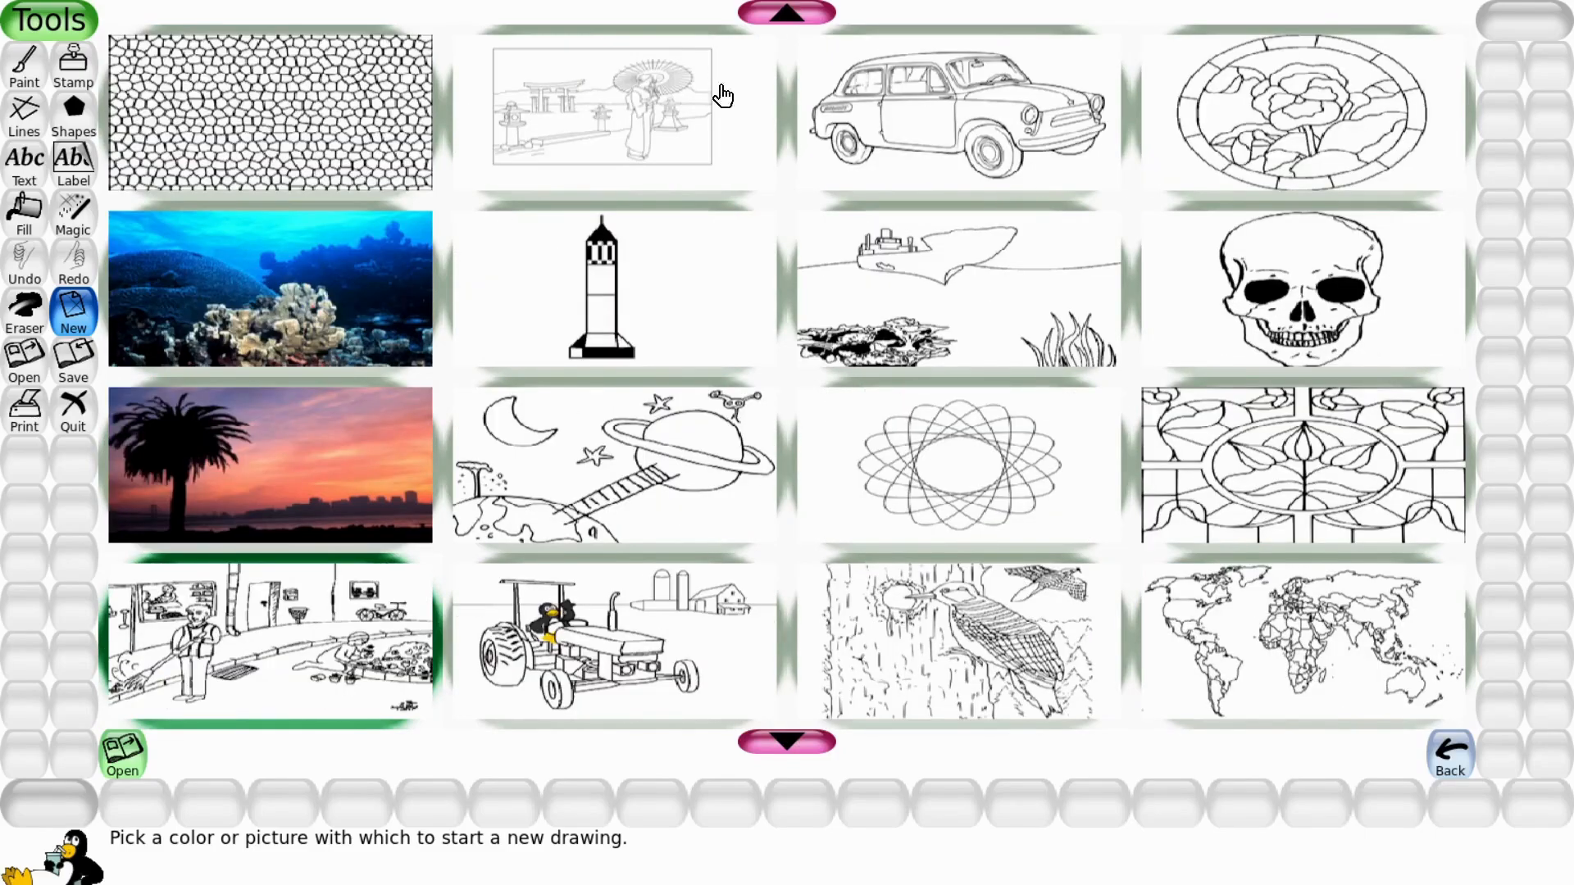
pyautogui.click(671, 451)
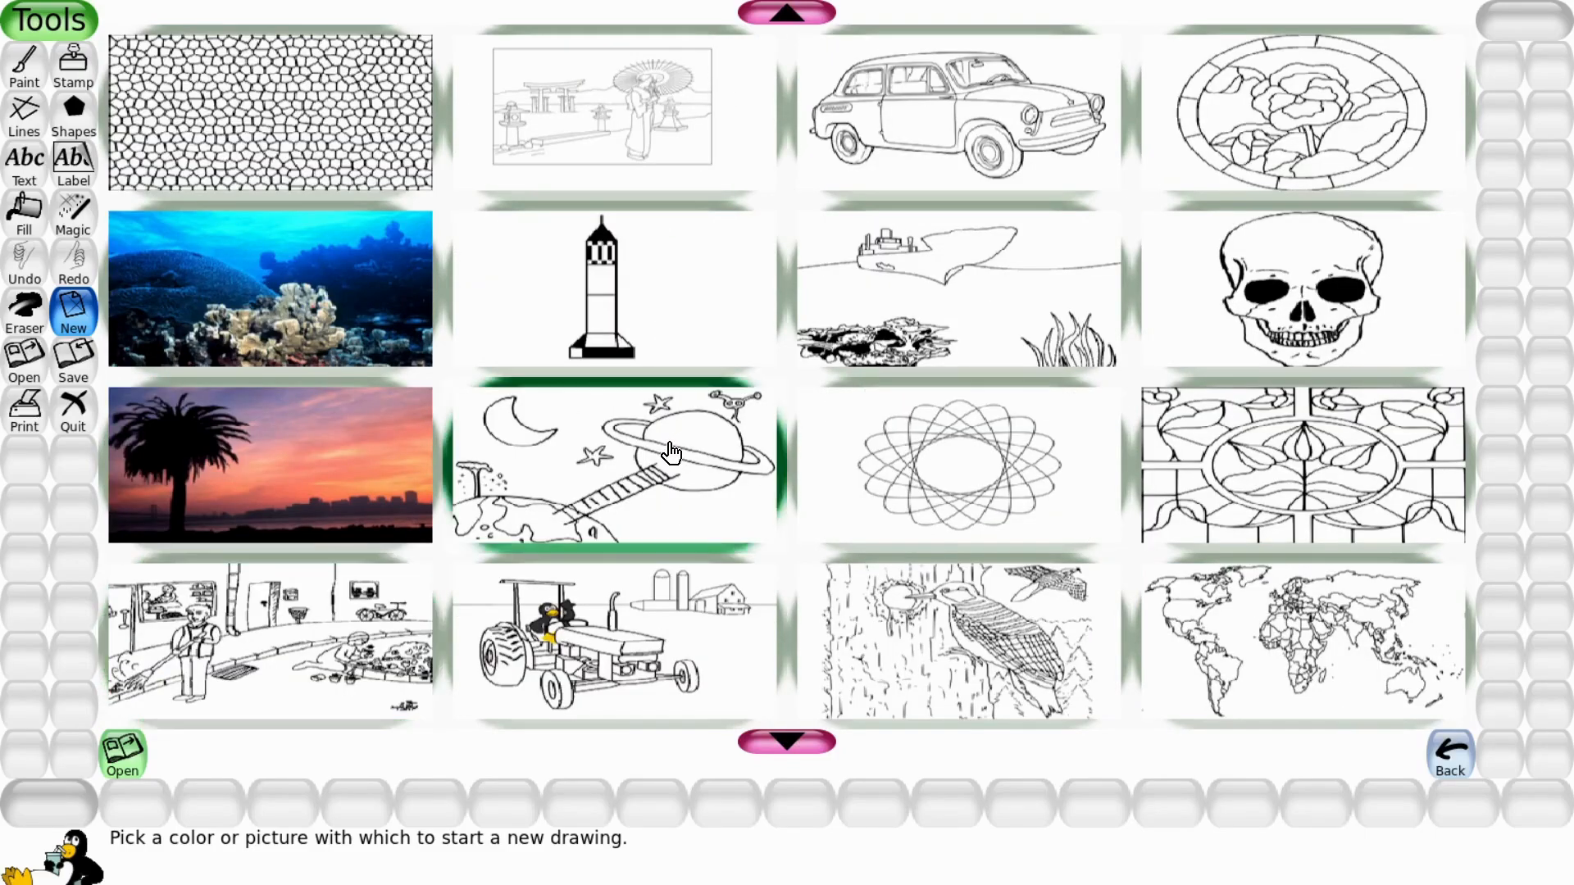
pyautogui.click(670, 452)
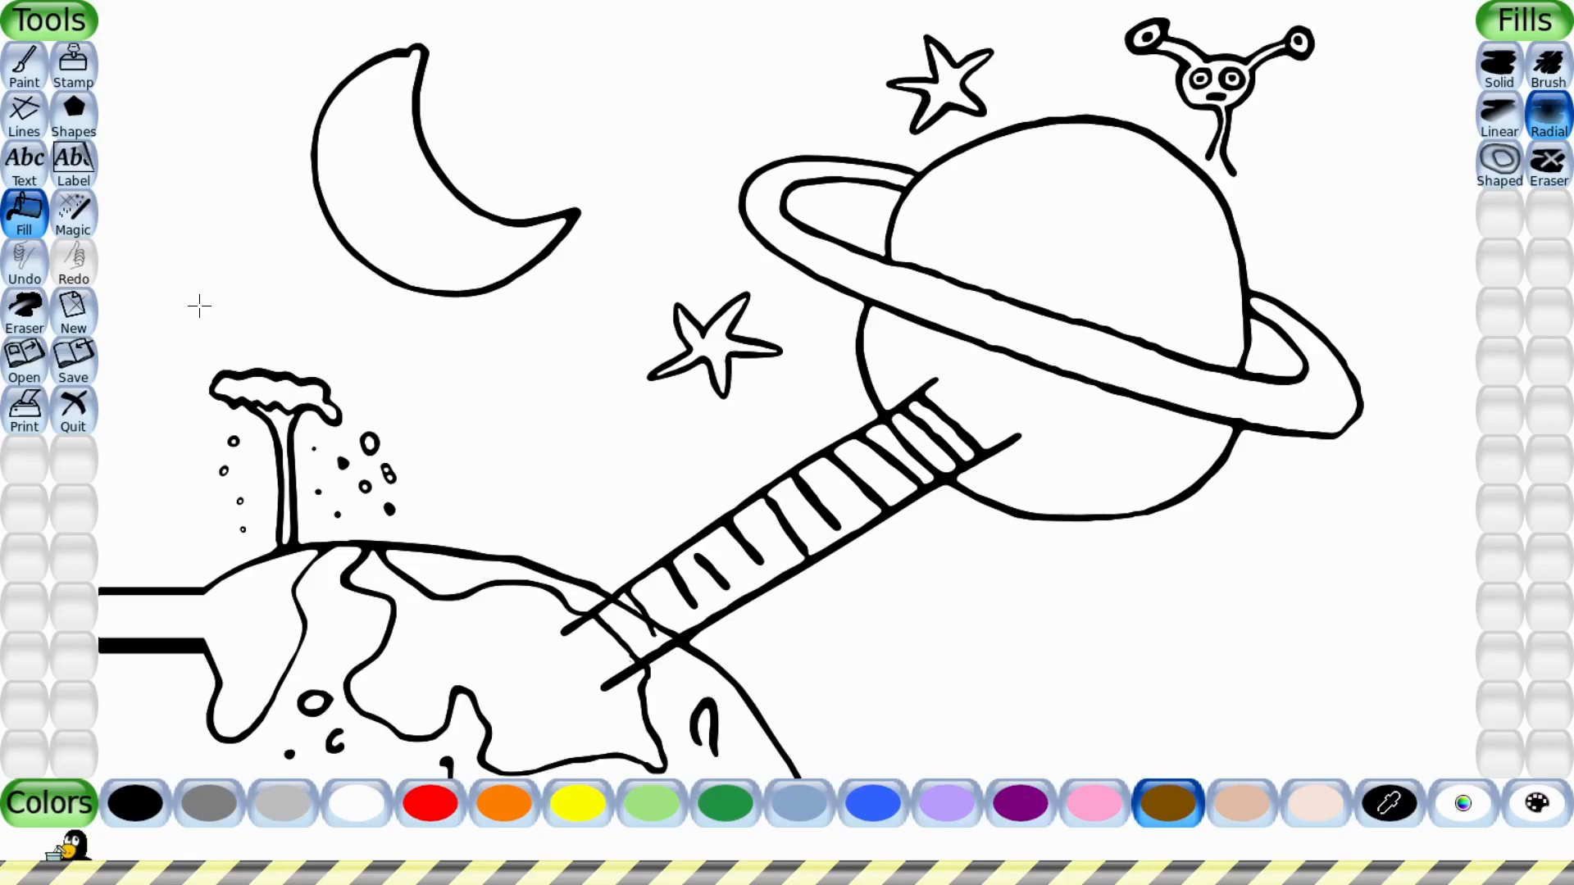
# Draw a small, unrotated, filled five-pointed star in light grey in the sky left of the crescent moon
pyautogui.click(55, 128)
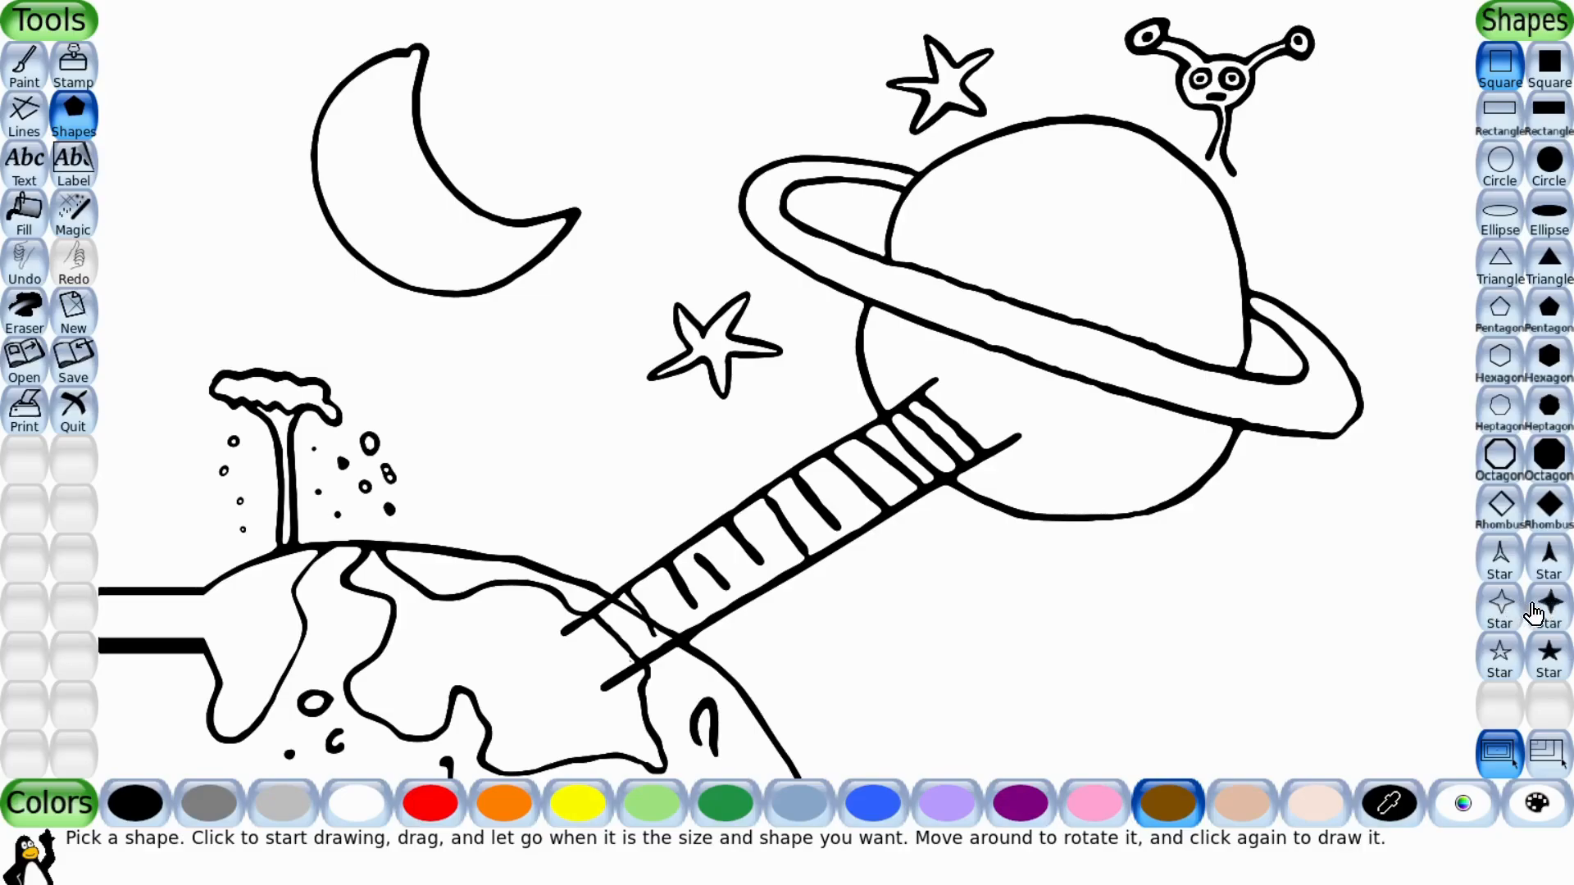
pyautogui.click(1552, 662)
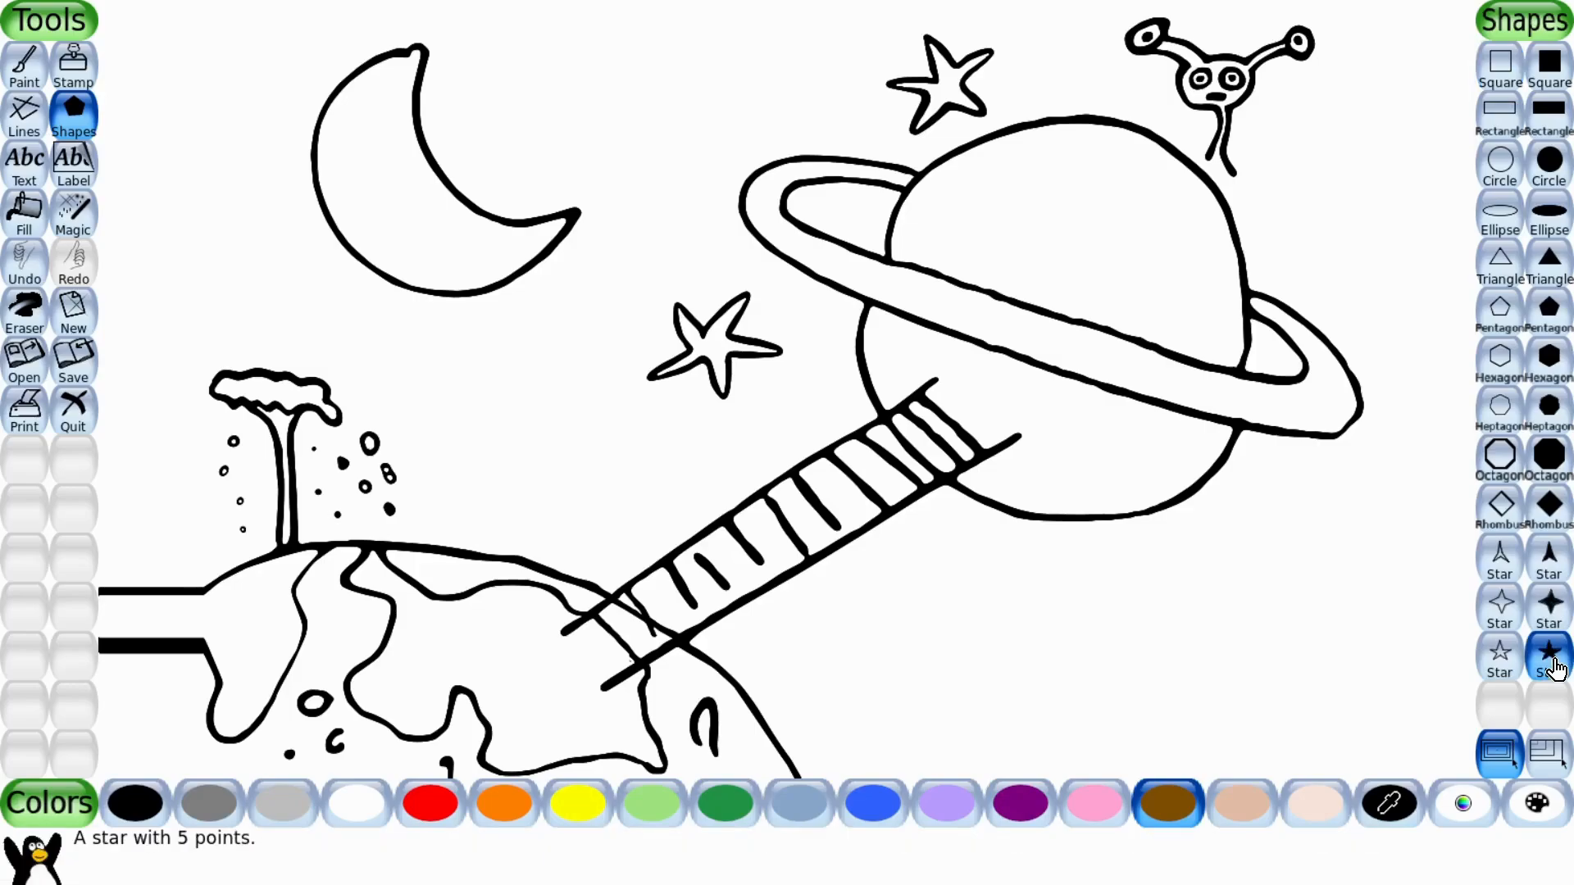
pyautogui.click(291, 815)
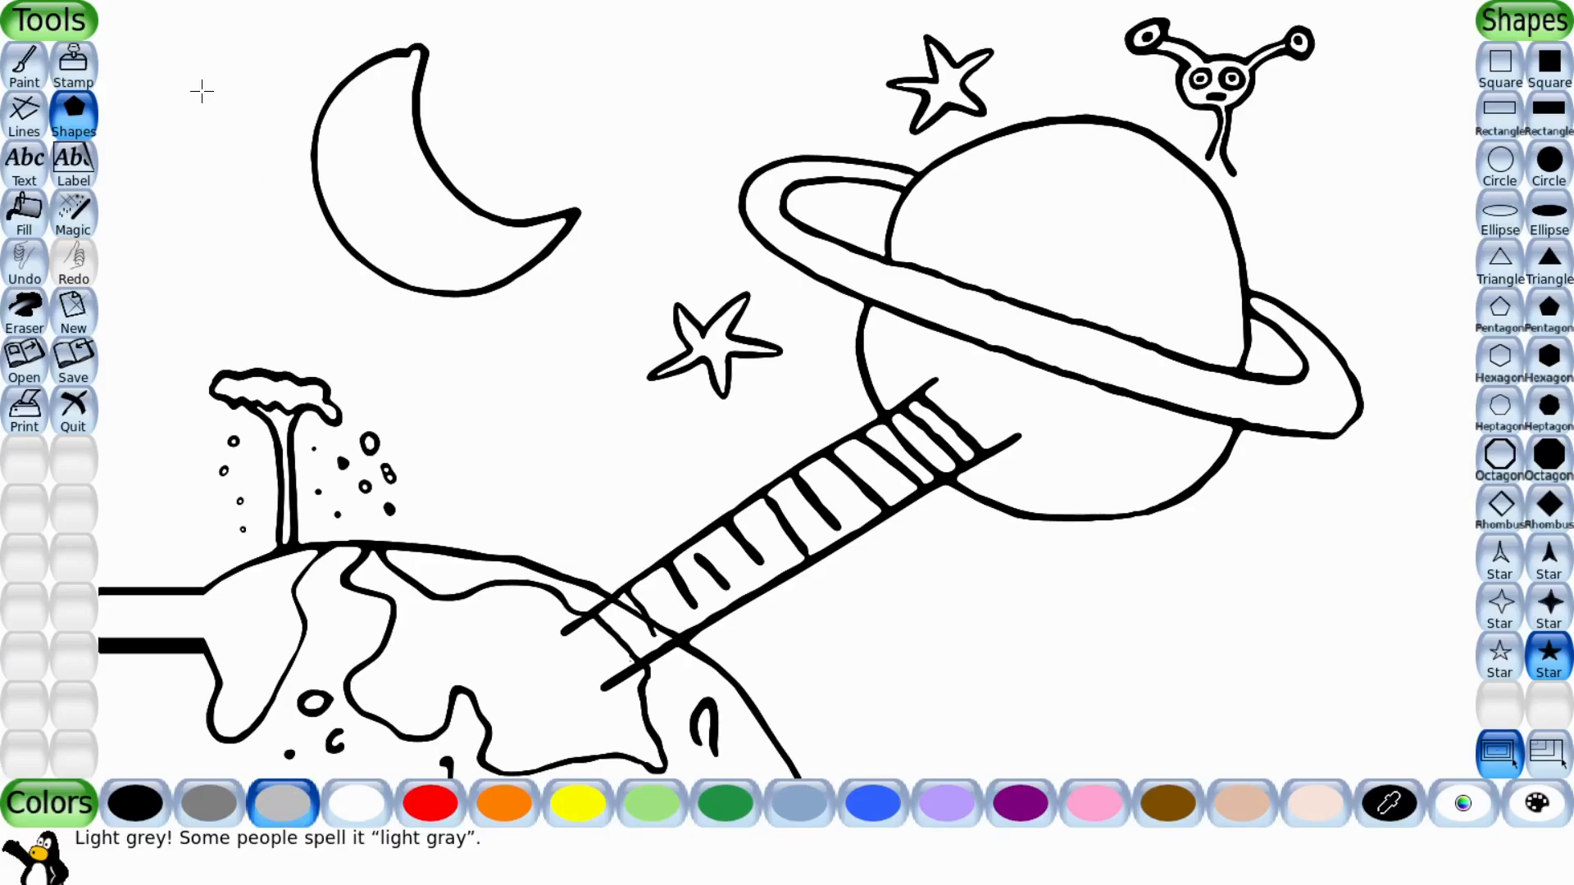
pyautogui.moveTo(183, 77); pyautogui.dragTo(223, 81)
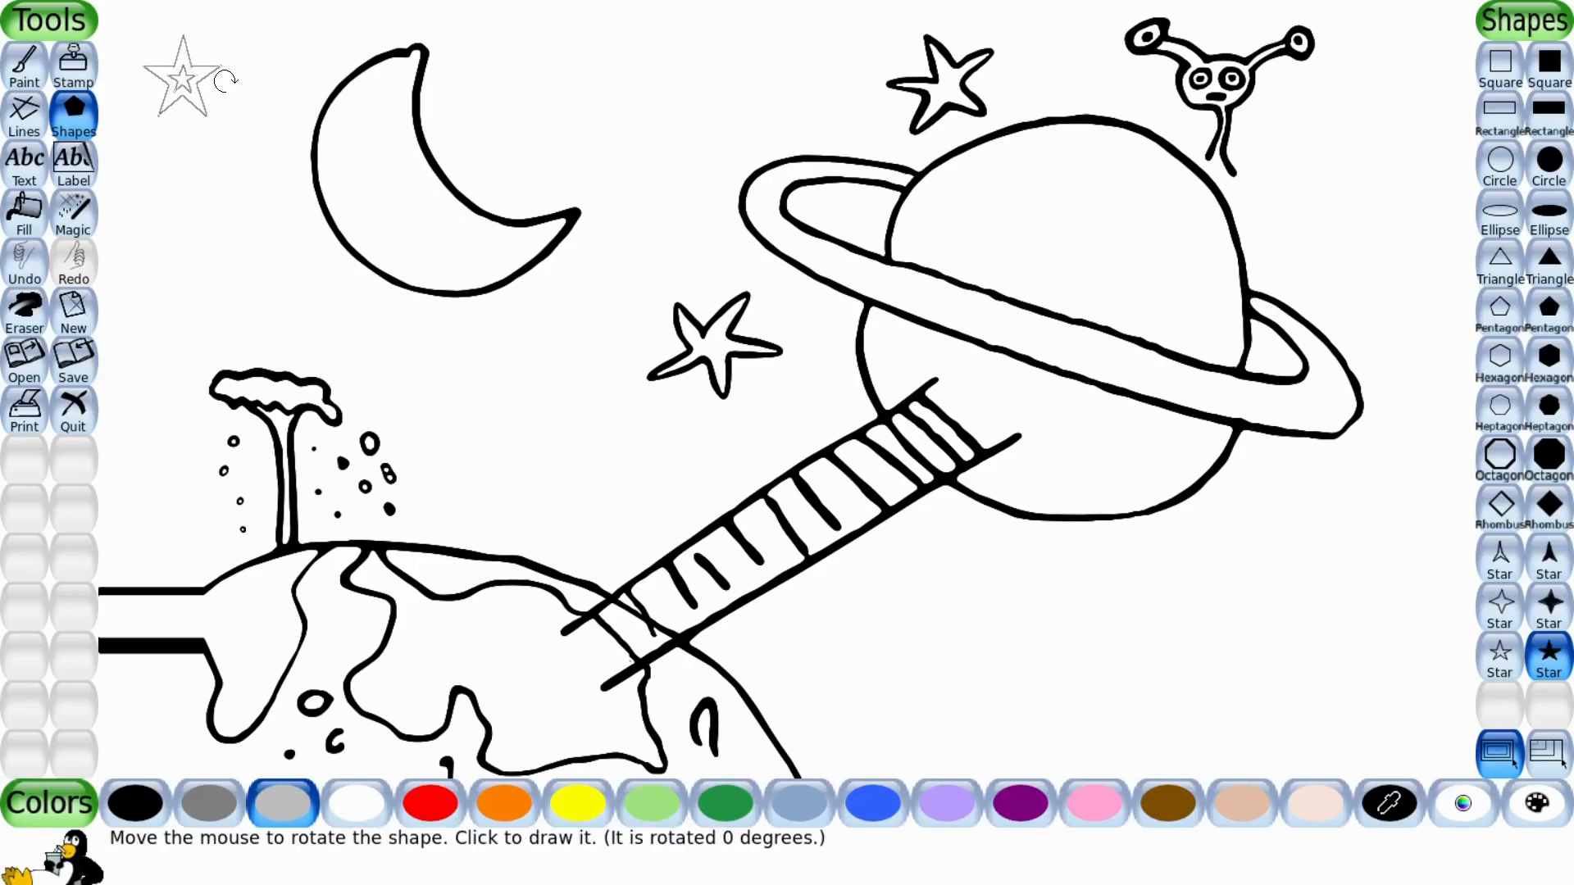
pyautogui.click(226, 80)
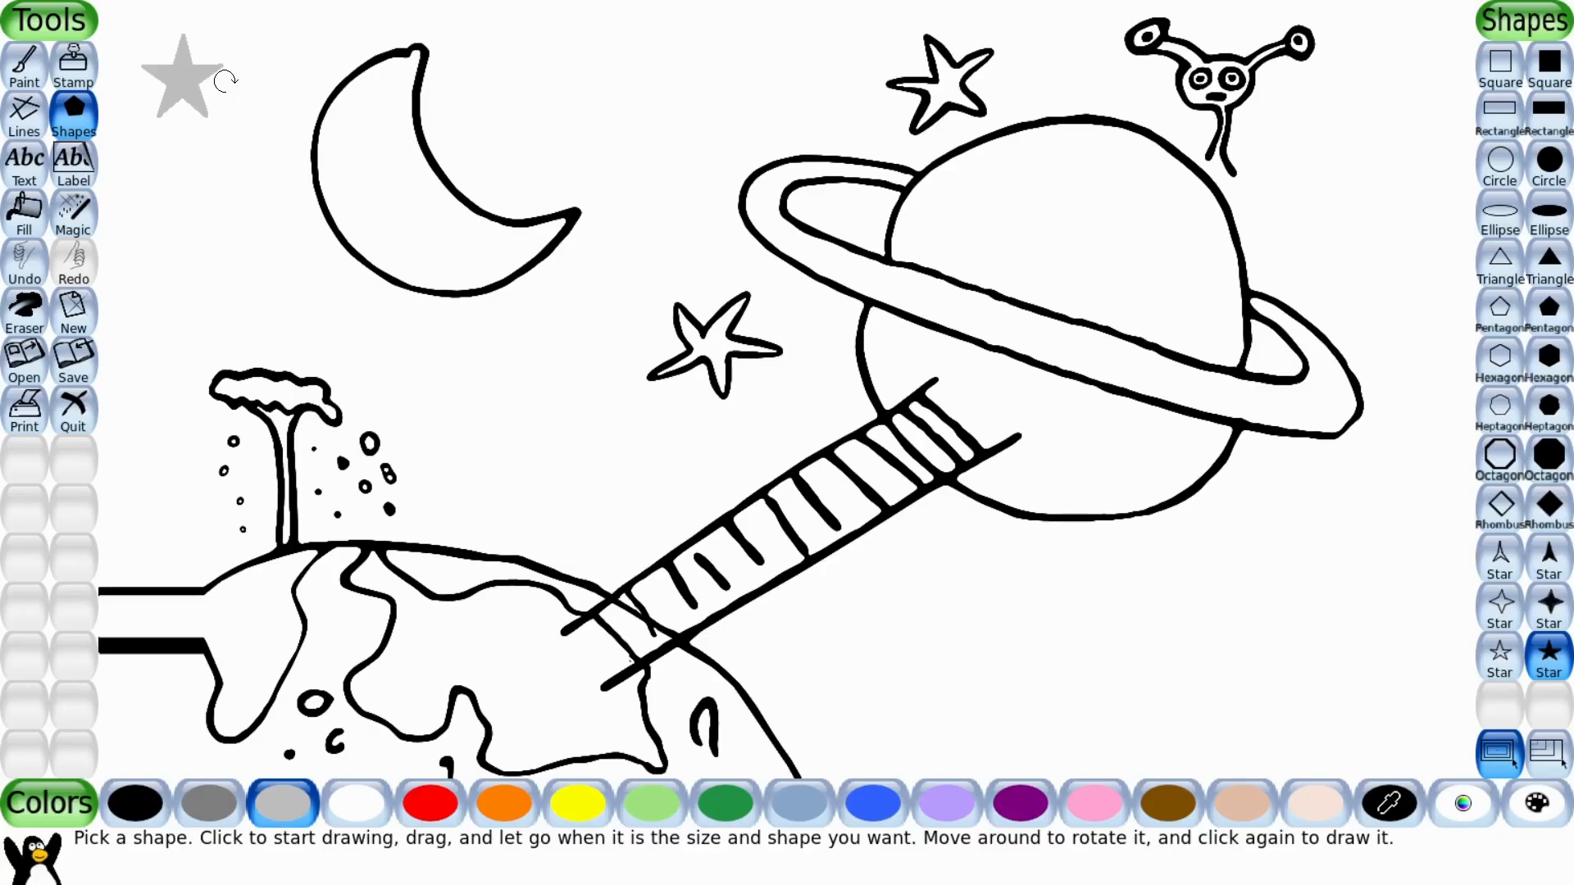
# Fill the Earth's main ocean area with a blue shaped gradient
pyautogui.click(27, 208)
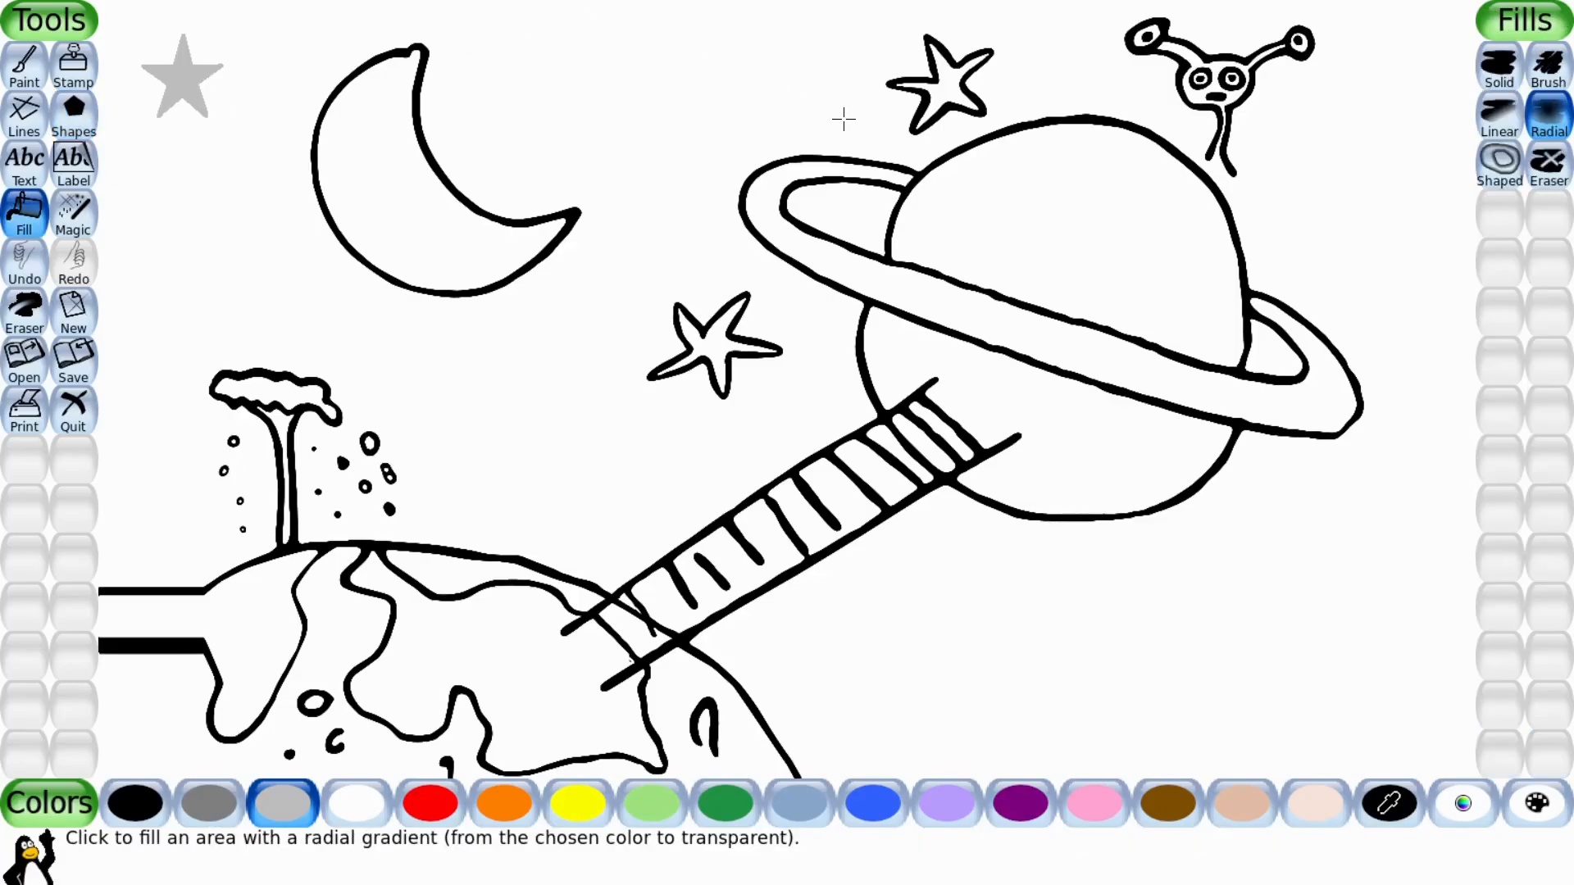
pyautogui.click(1504, 127)
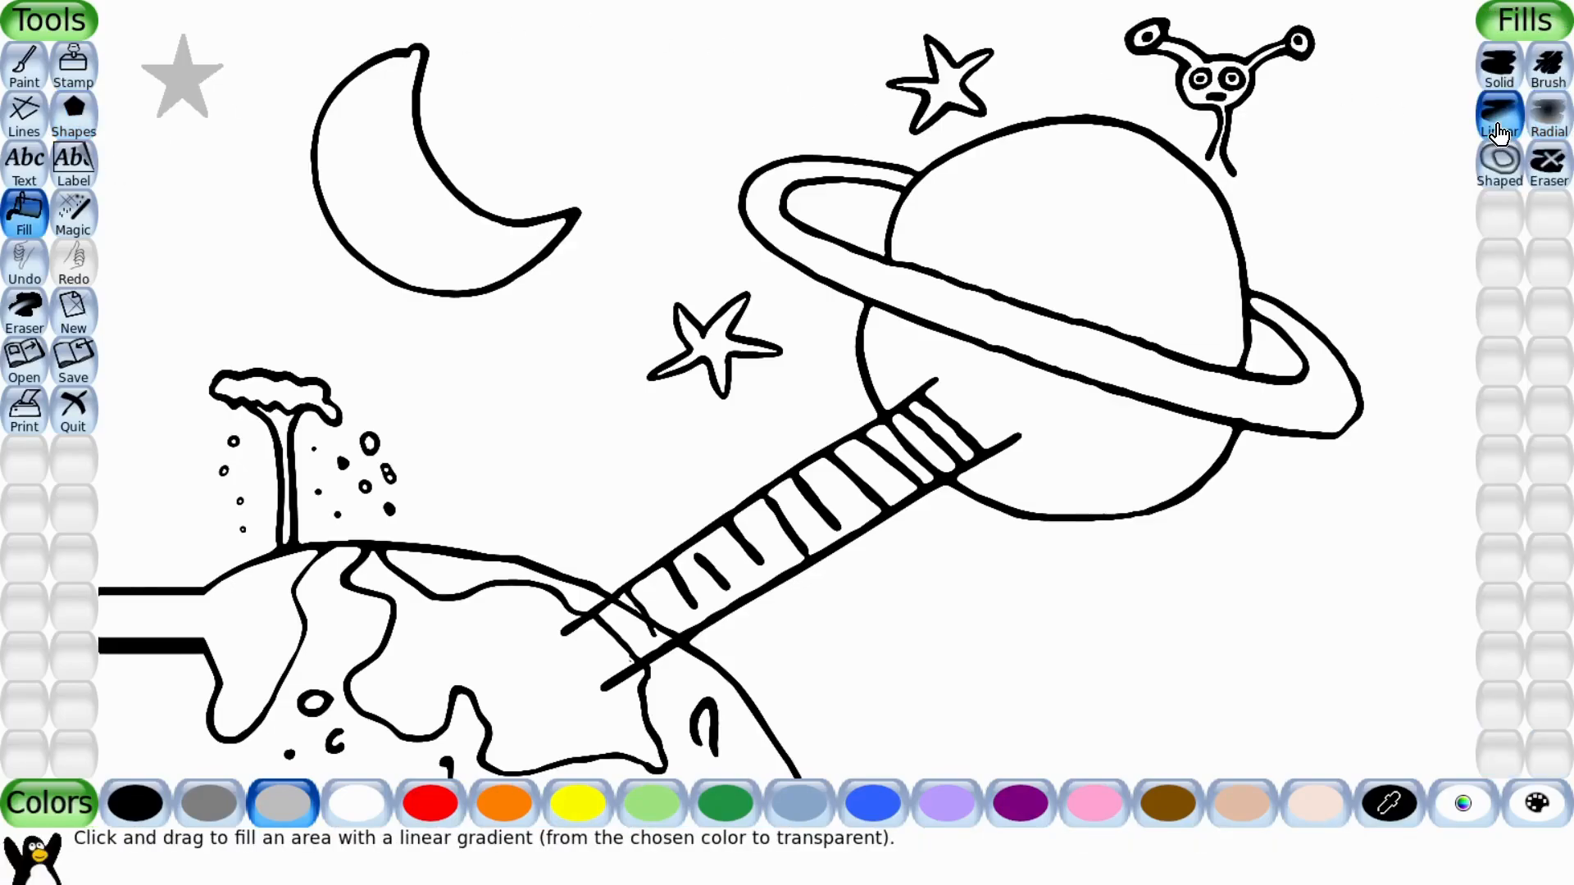
pyautogui.click(1552, 136)
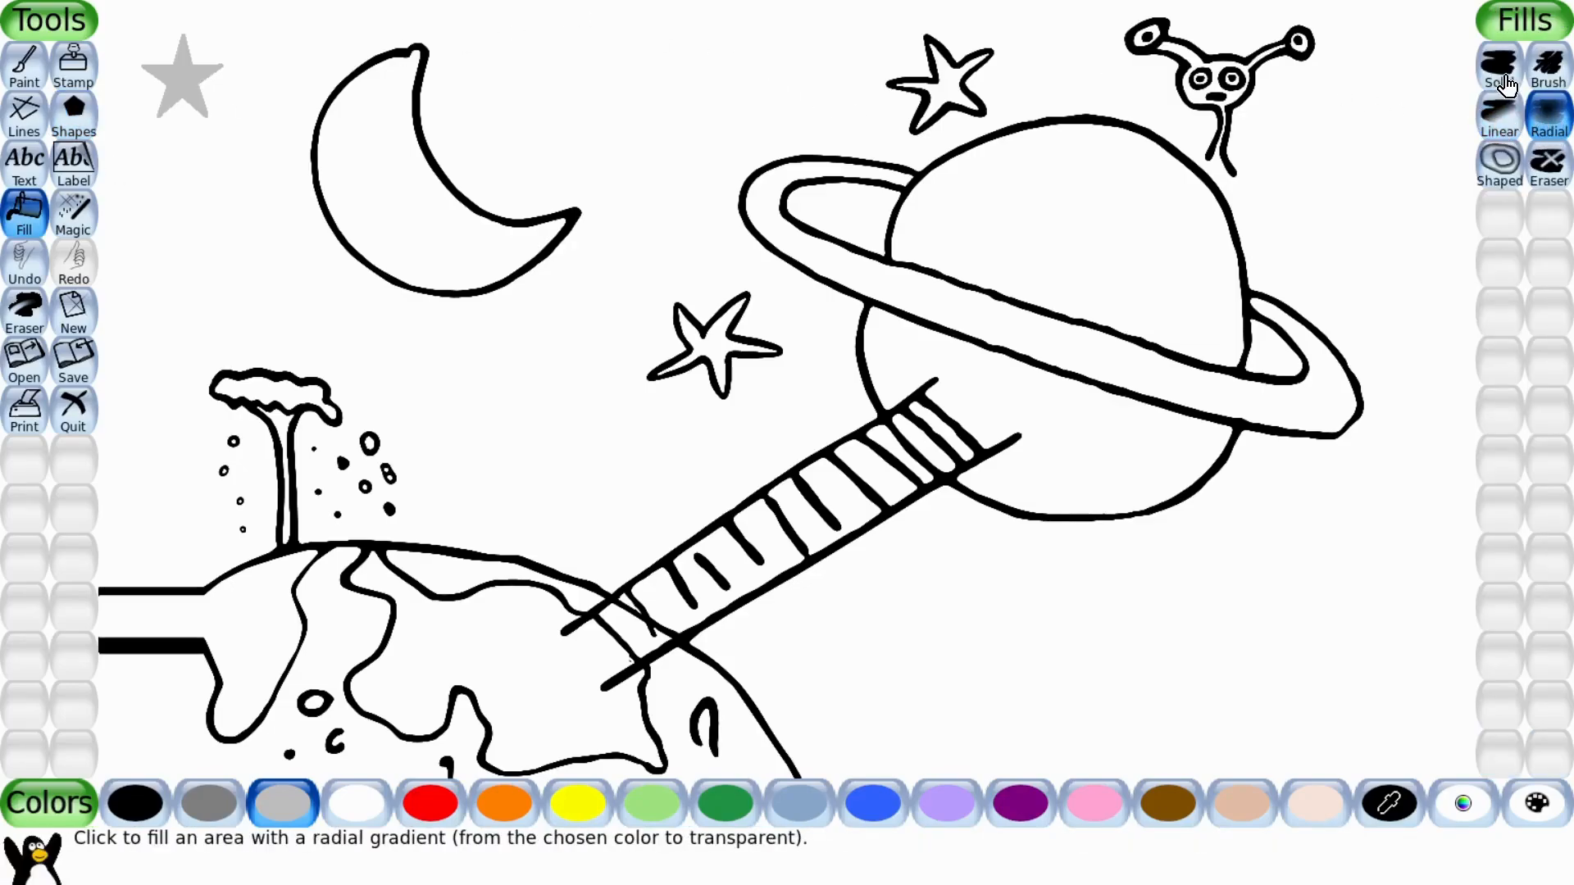
pyautogui.click(1500, 172)
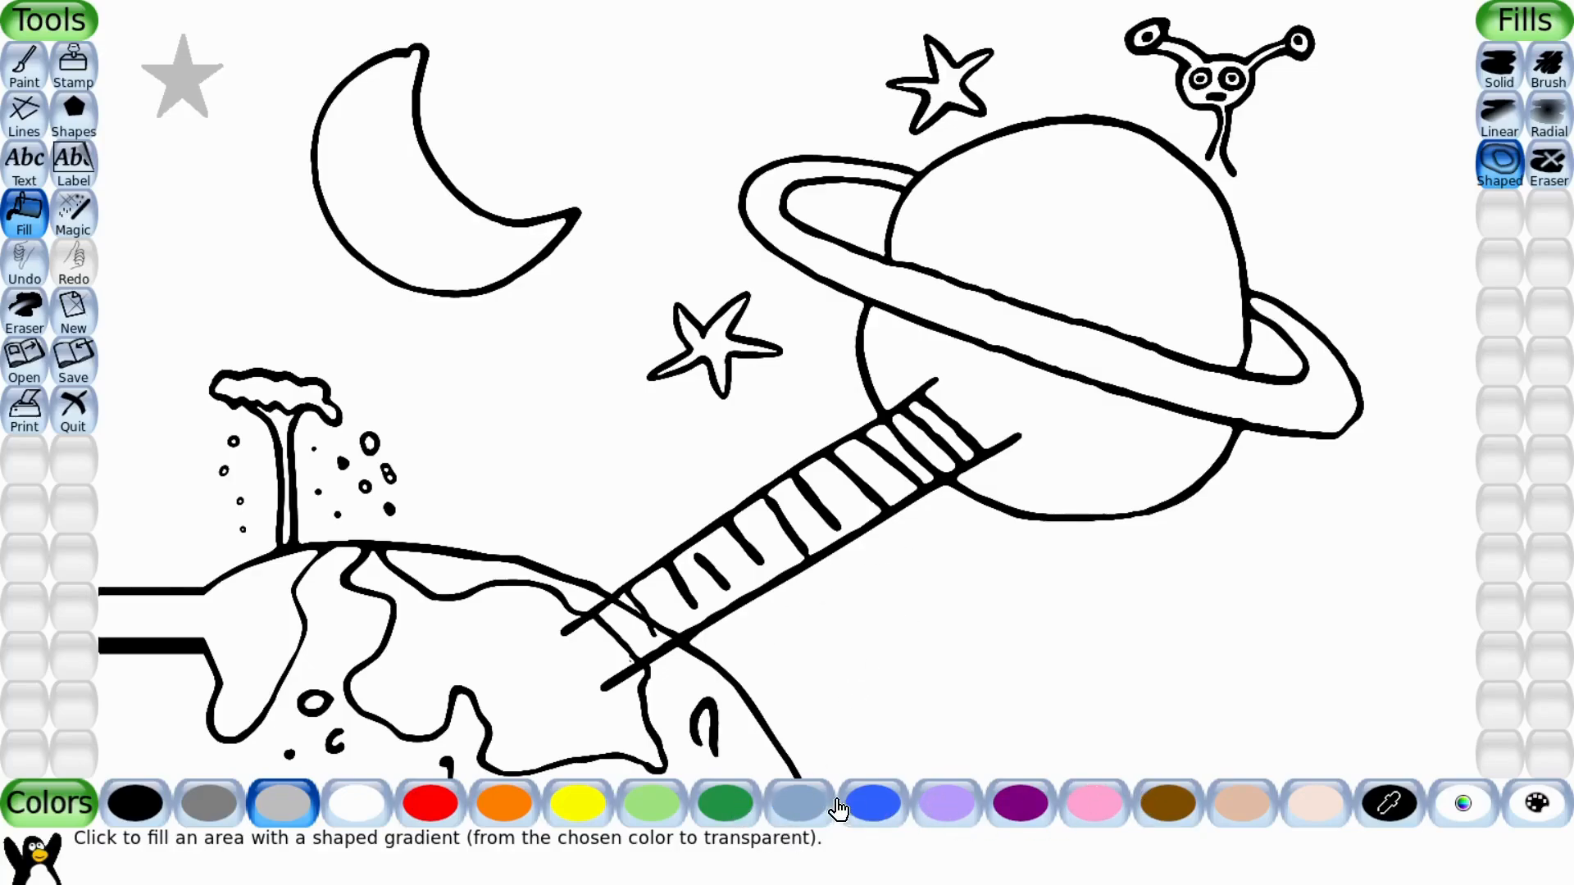
pyautogui.click(867, 804)
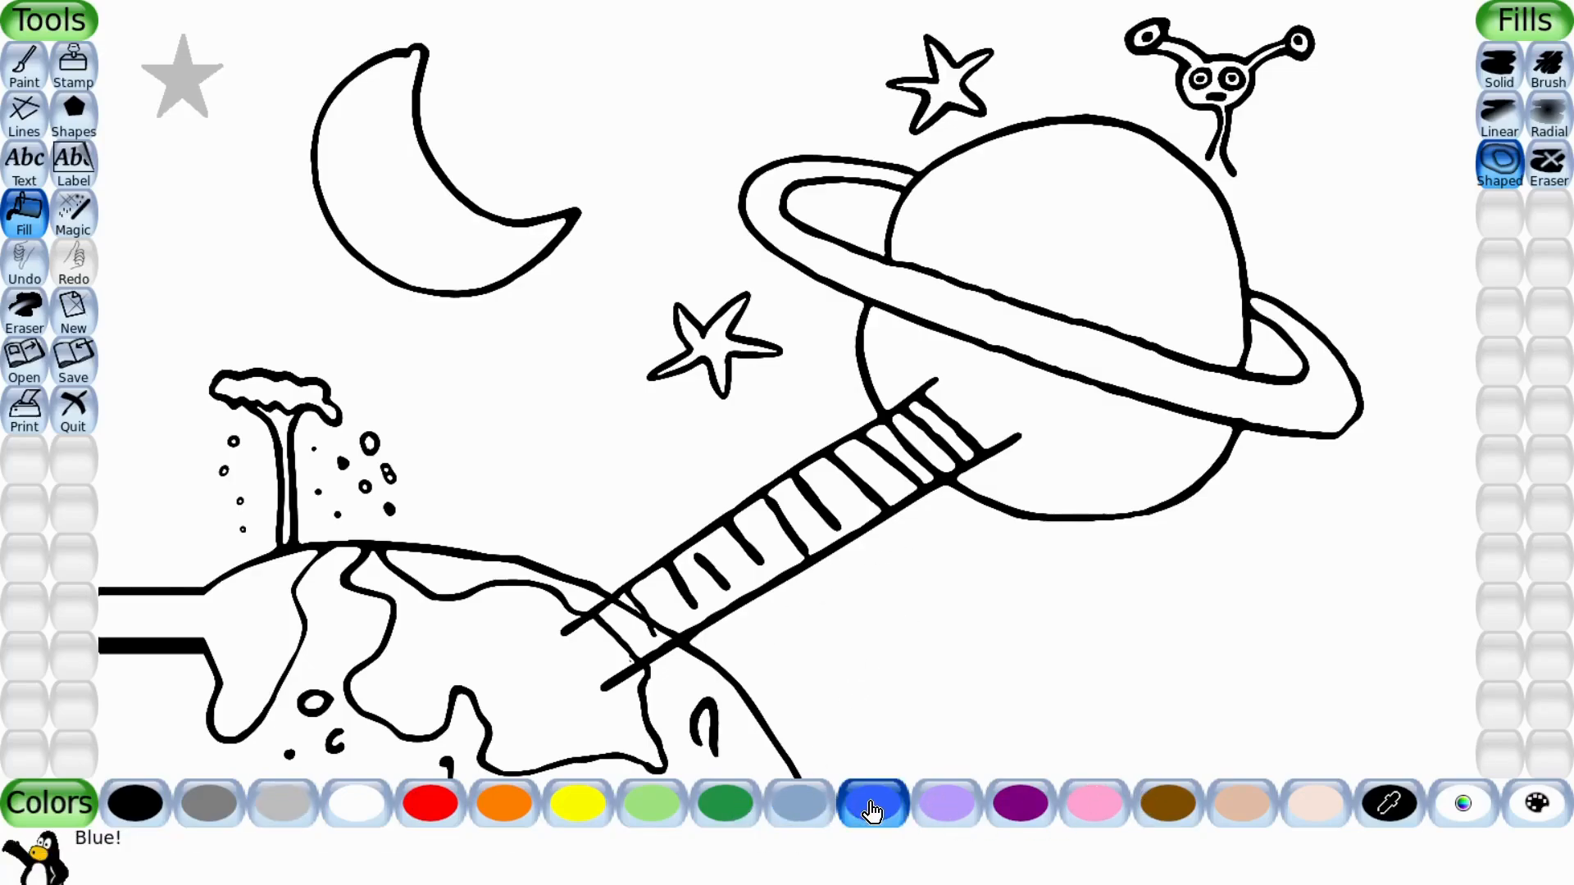
pyautogui.click(312, 651)
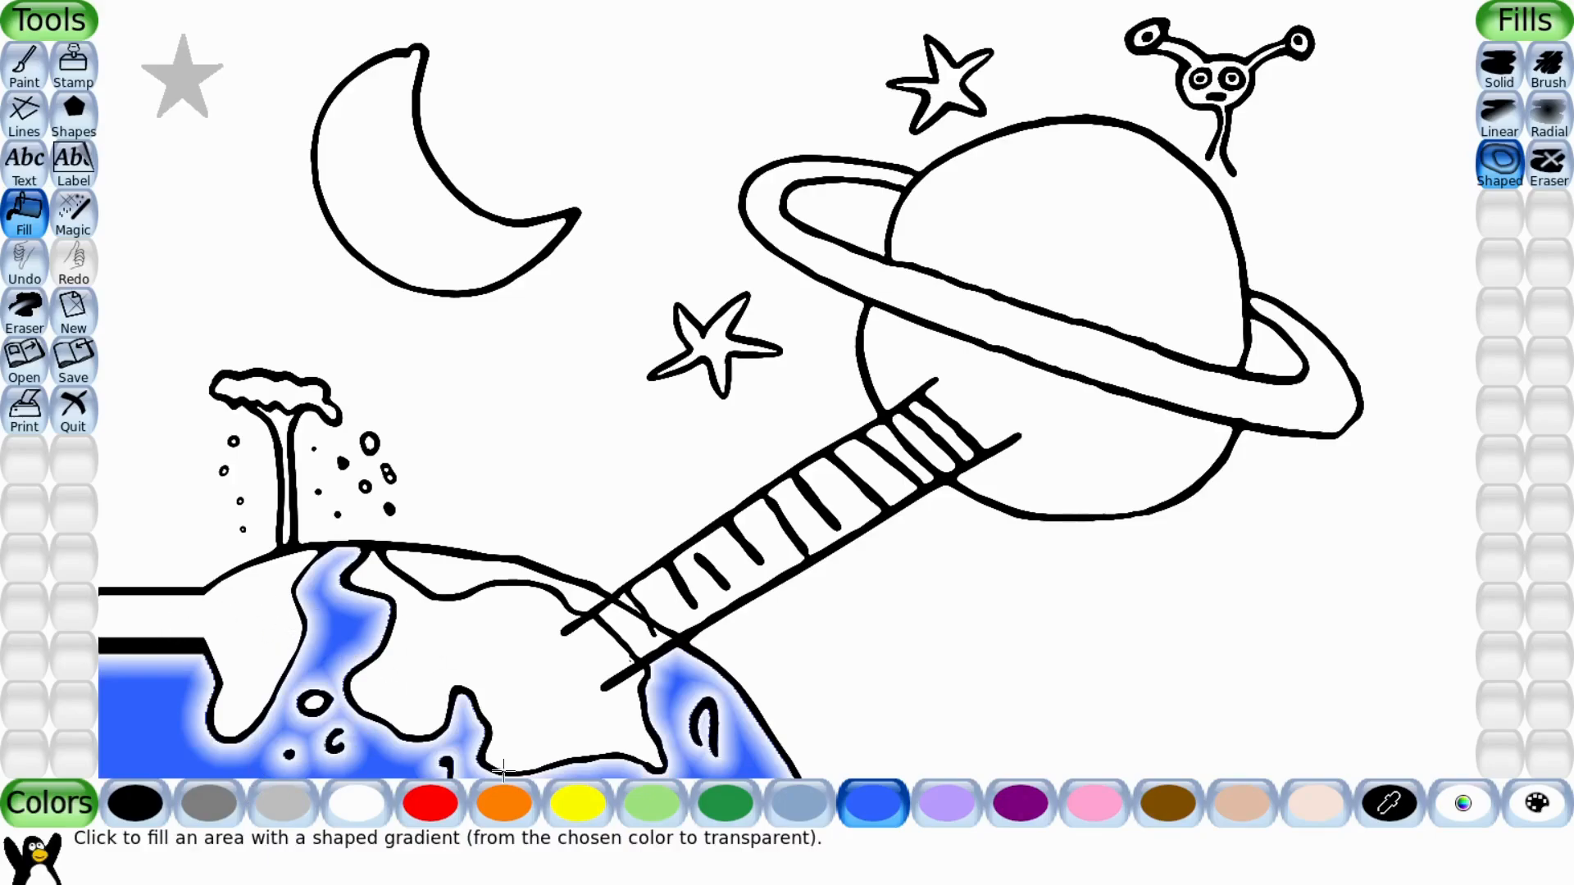
# Fill the Earth's central landmass with a brown radial gradient and the landmass left of it with a top-to-bottom brown linear gradient
pyautogui.click(1196, 806)
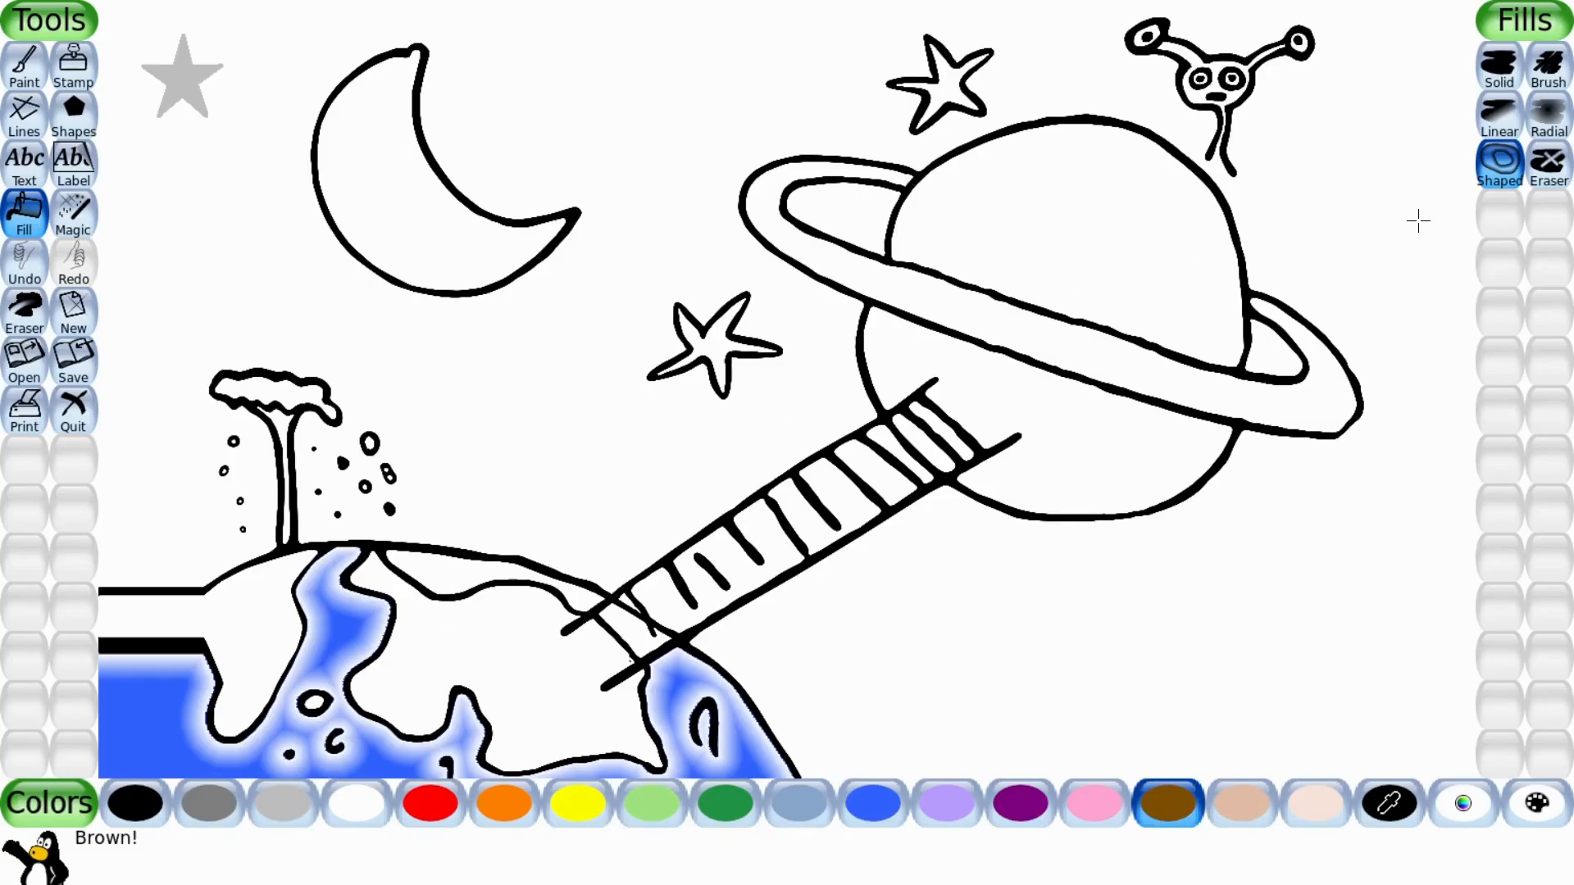
pyautogui.click(1545, 119)
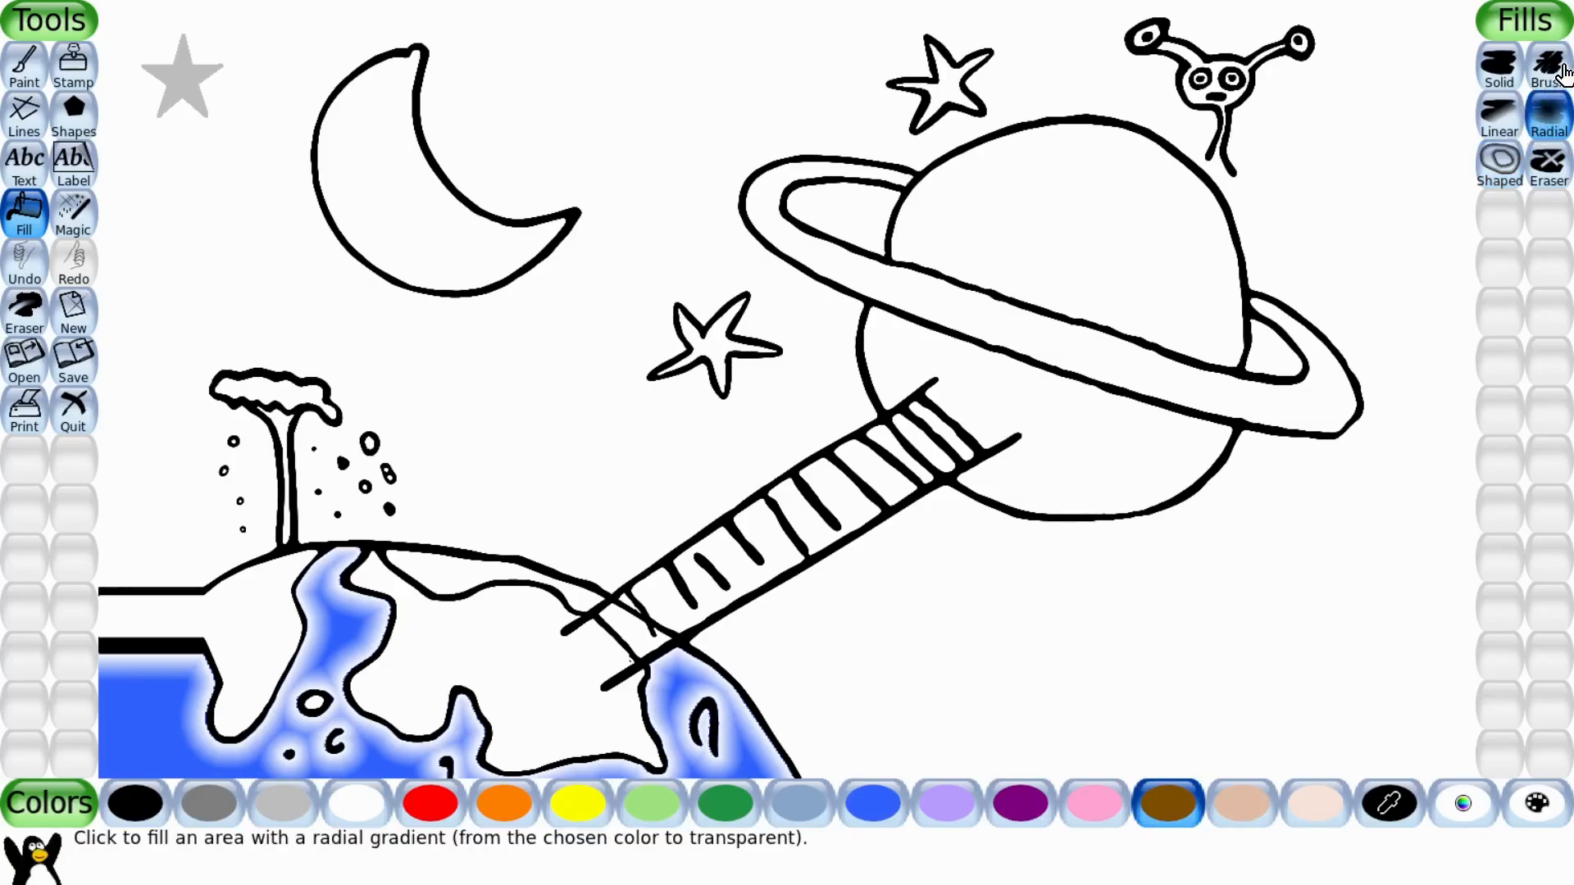
pyautogui.click(486, 666)
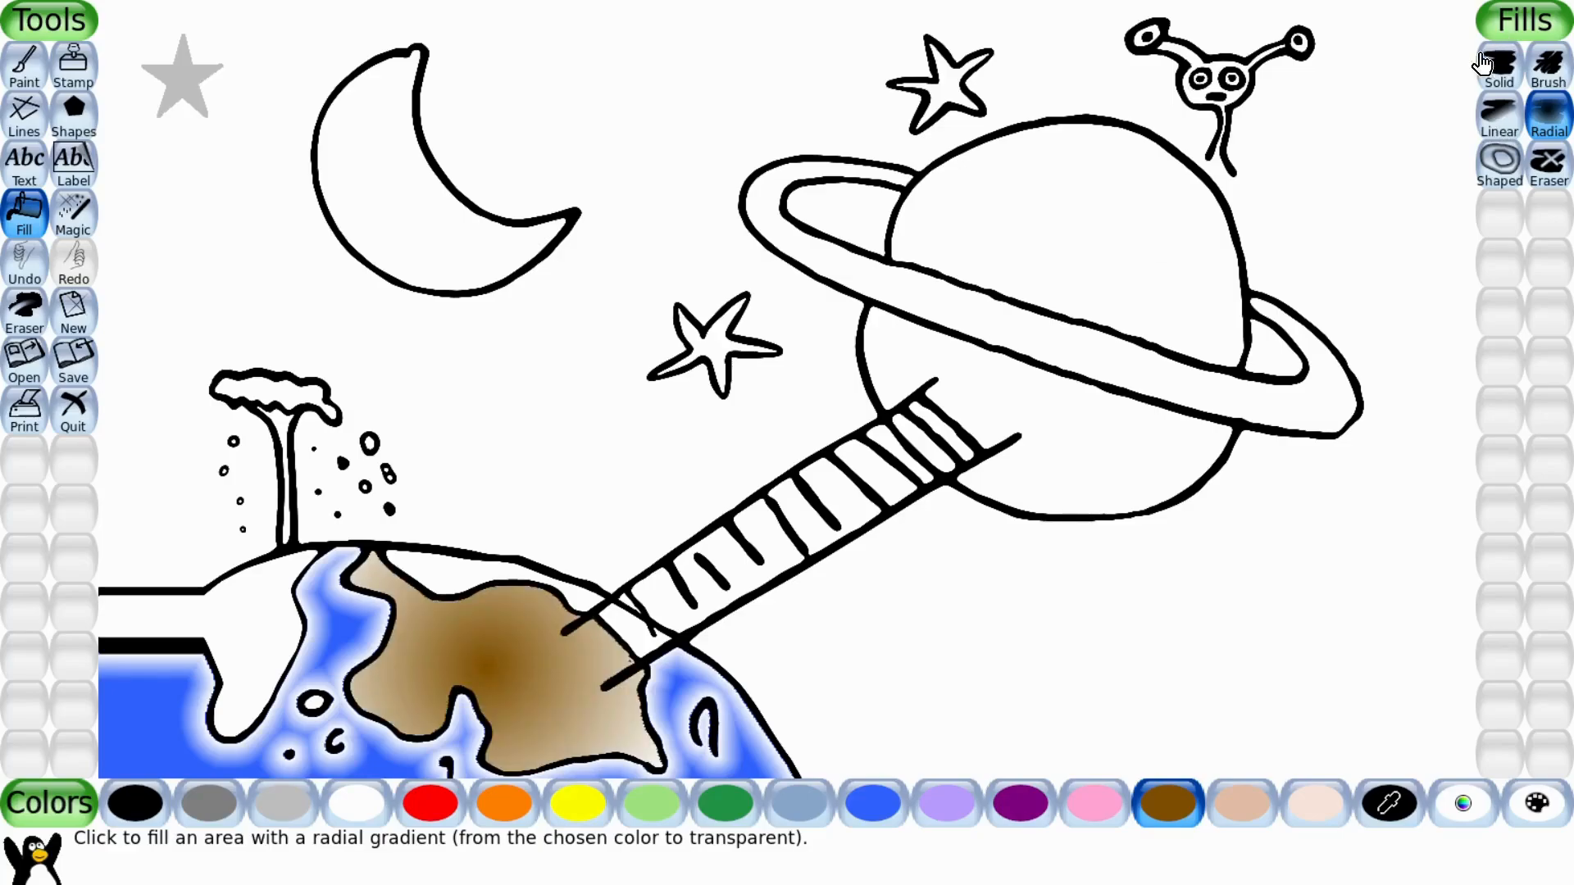
pyautogui.click(1500, 119)
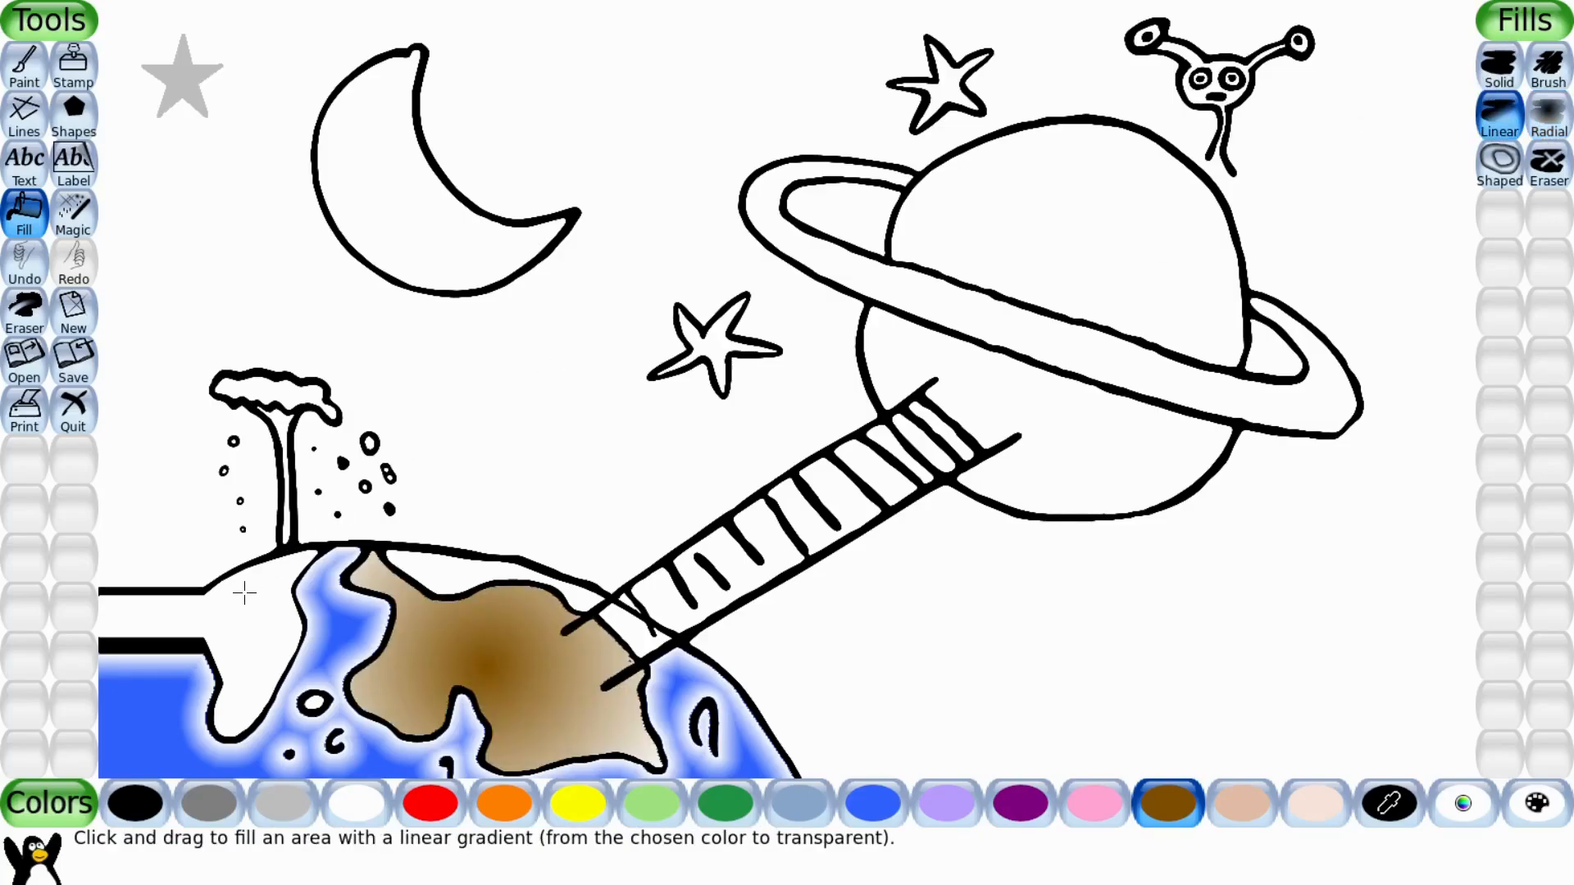
pyautogui.moveTo(244, 595); pyautogui.dragTo(232, 743)
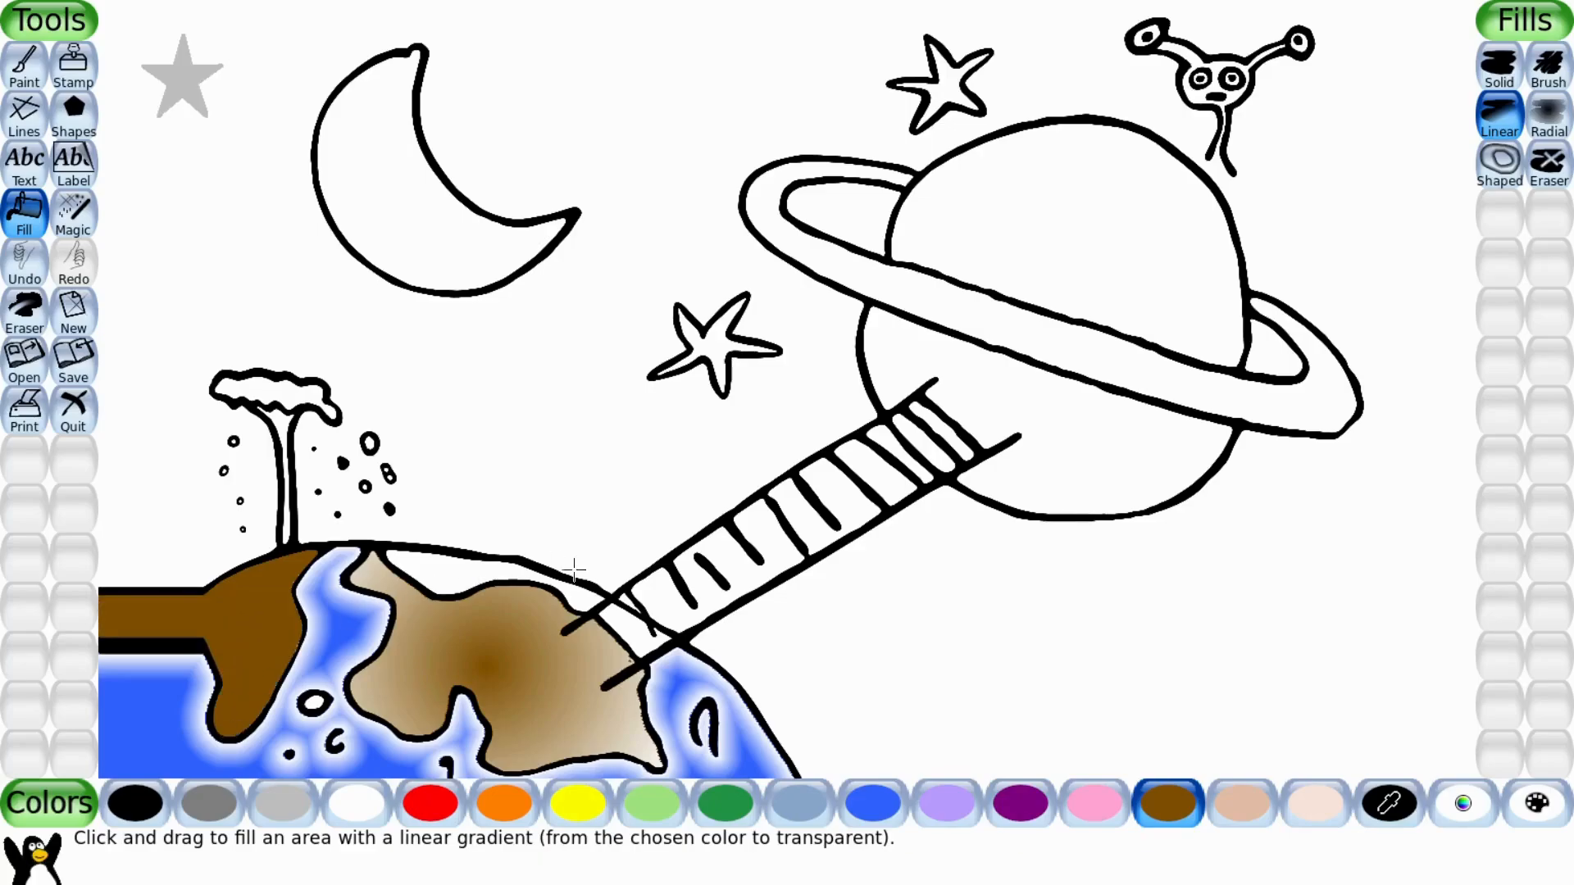
# Fill the ocean strip above the central landmass and the patch at the ladder's base with solid blue
pyautogui.click(875, 812)
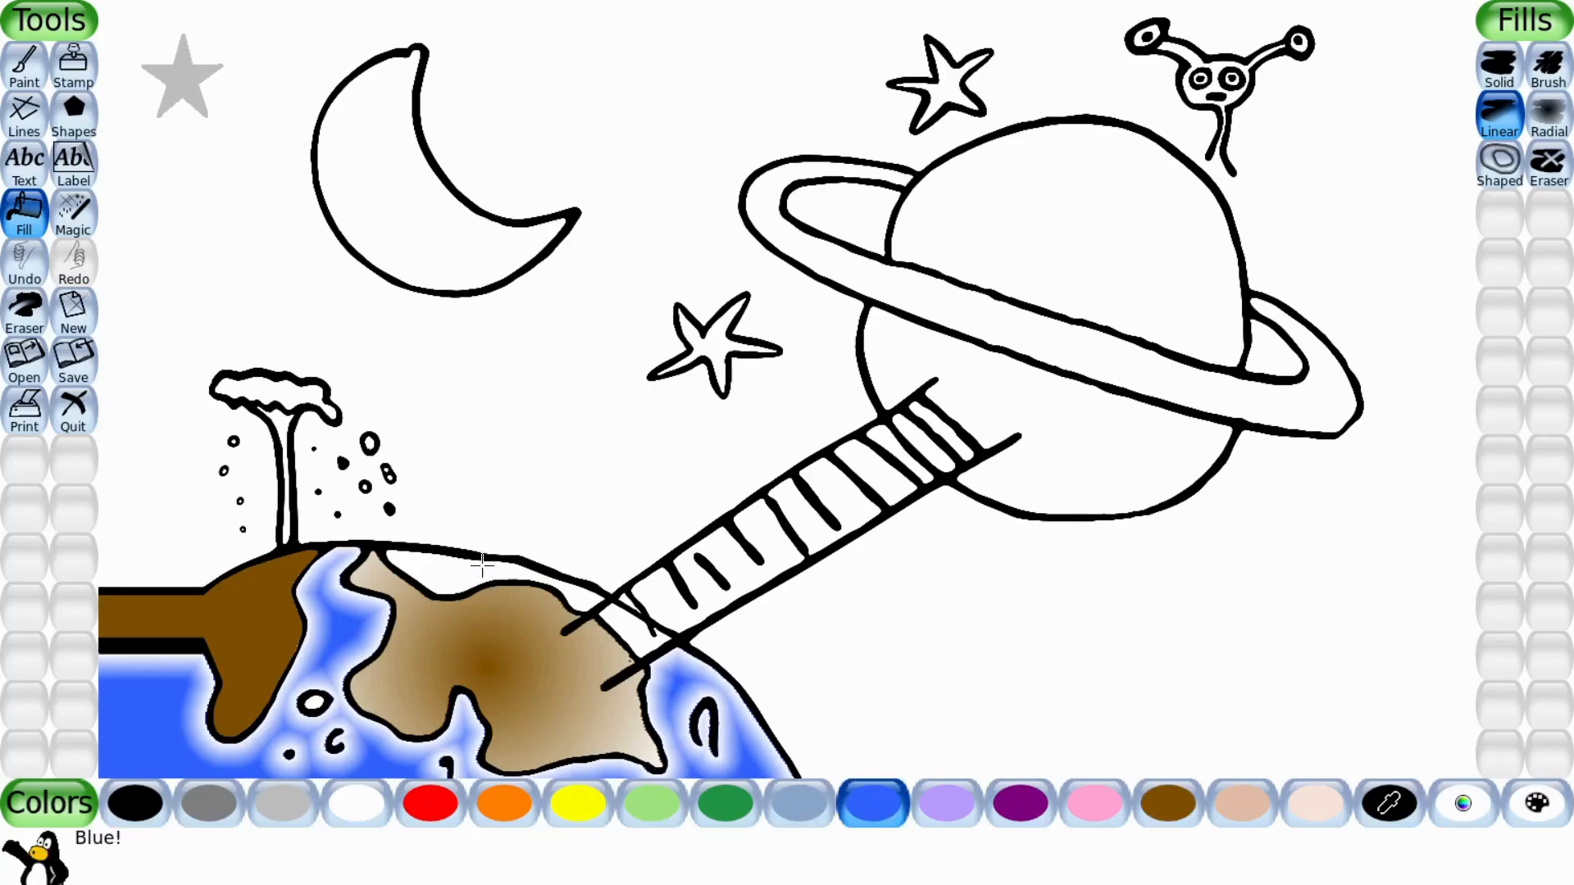
pyautogui.click(1498, 89)
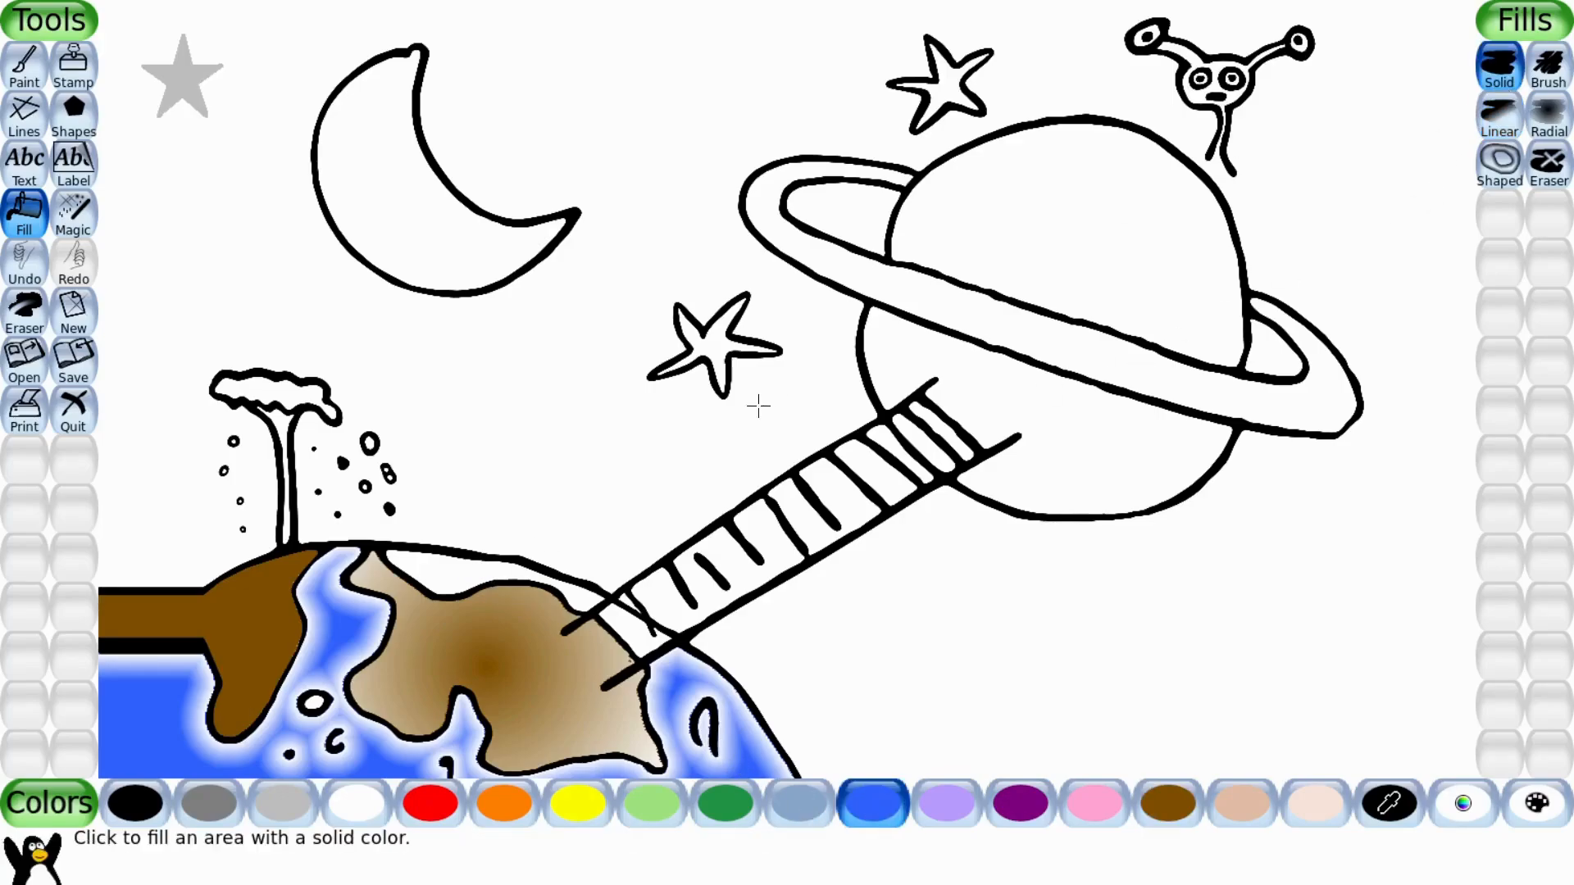
pyautogui.click(440, 579)
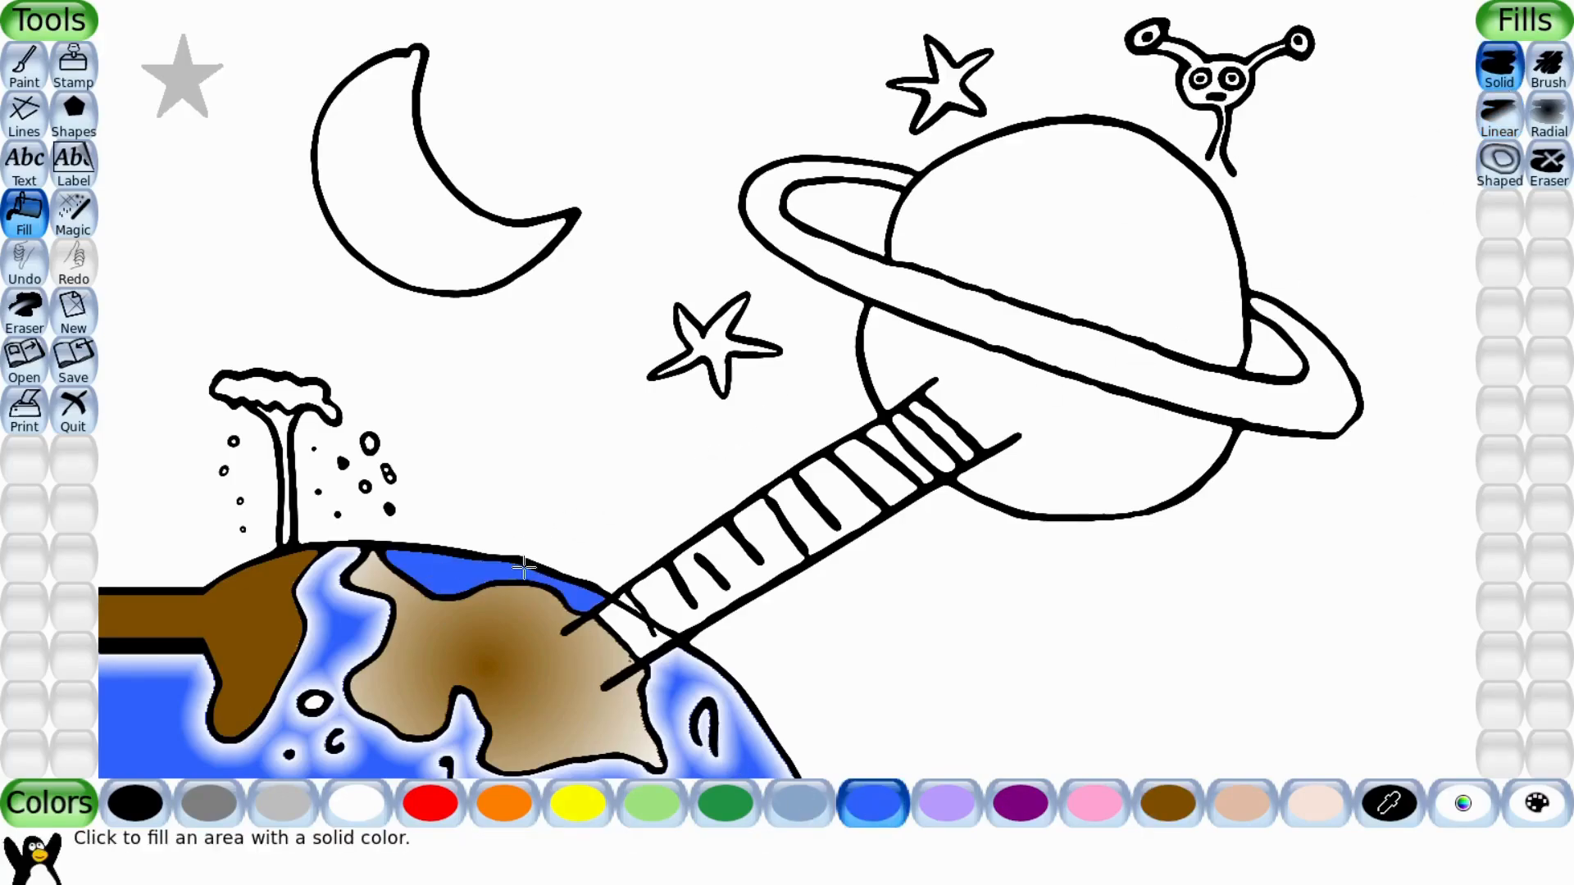
pyautogui.click(641, 629)
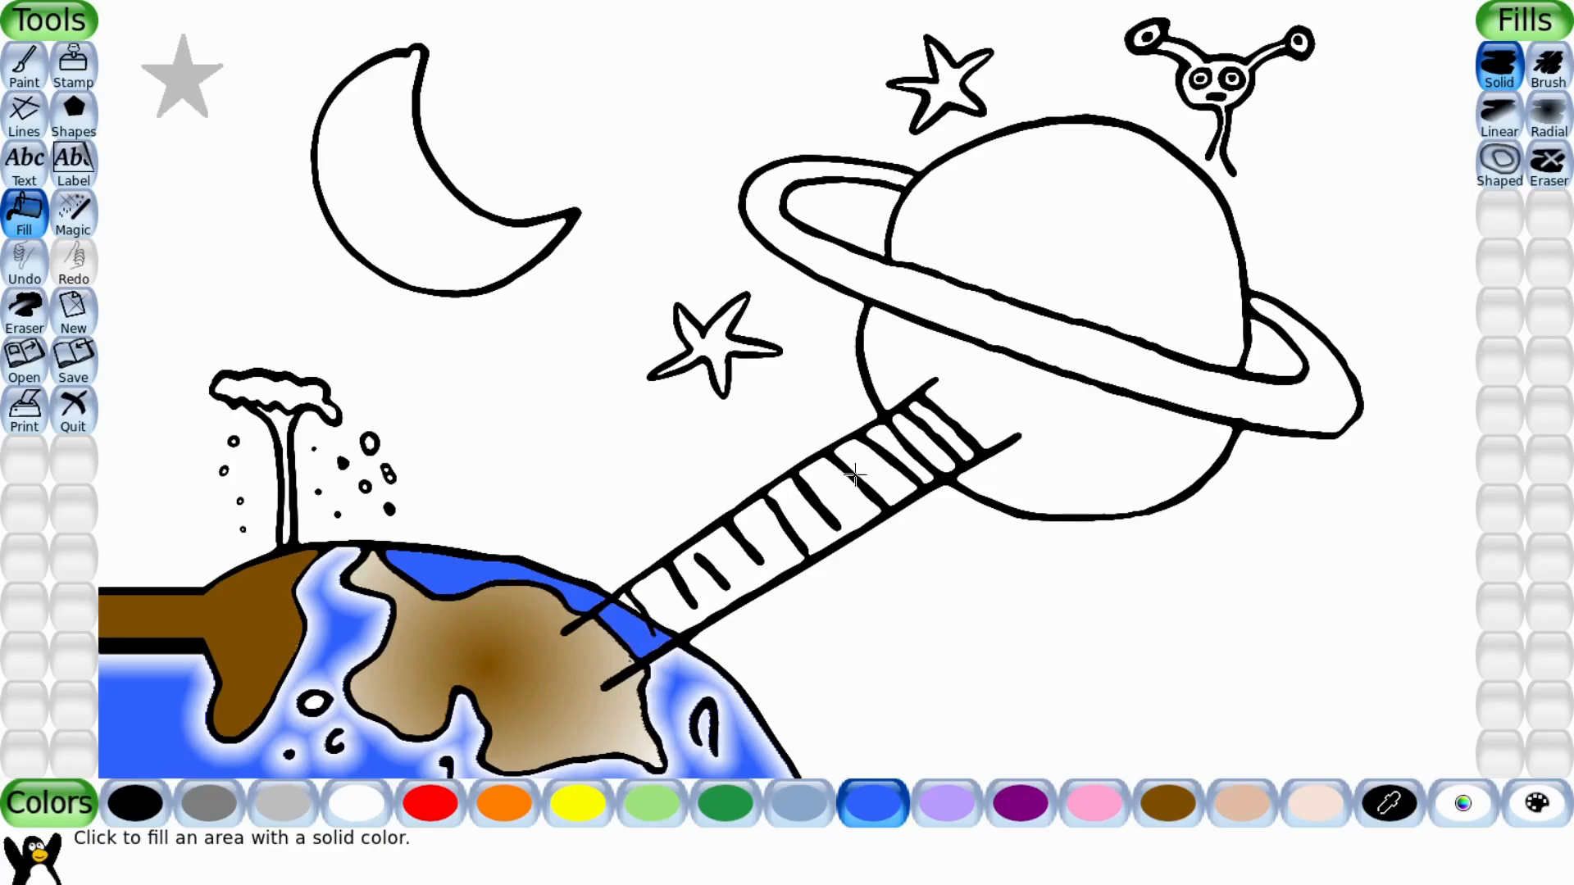
# Fill all the ladder sections between the Earth and the ringed planet with solid dark grey
pyautogui.click(205, 813)
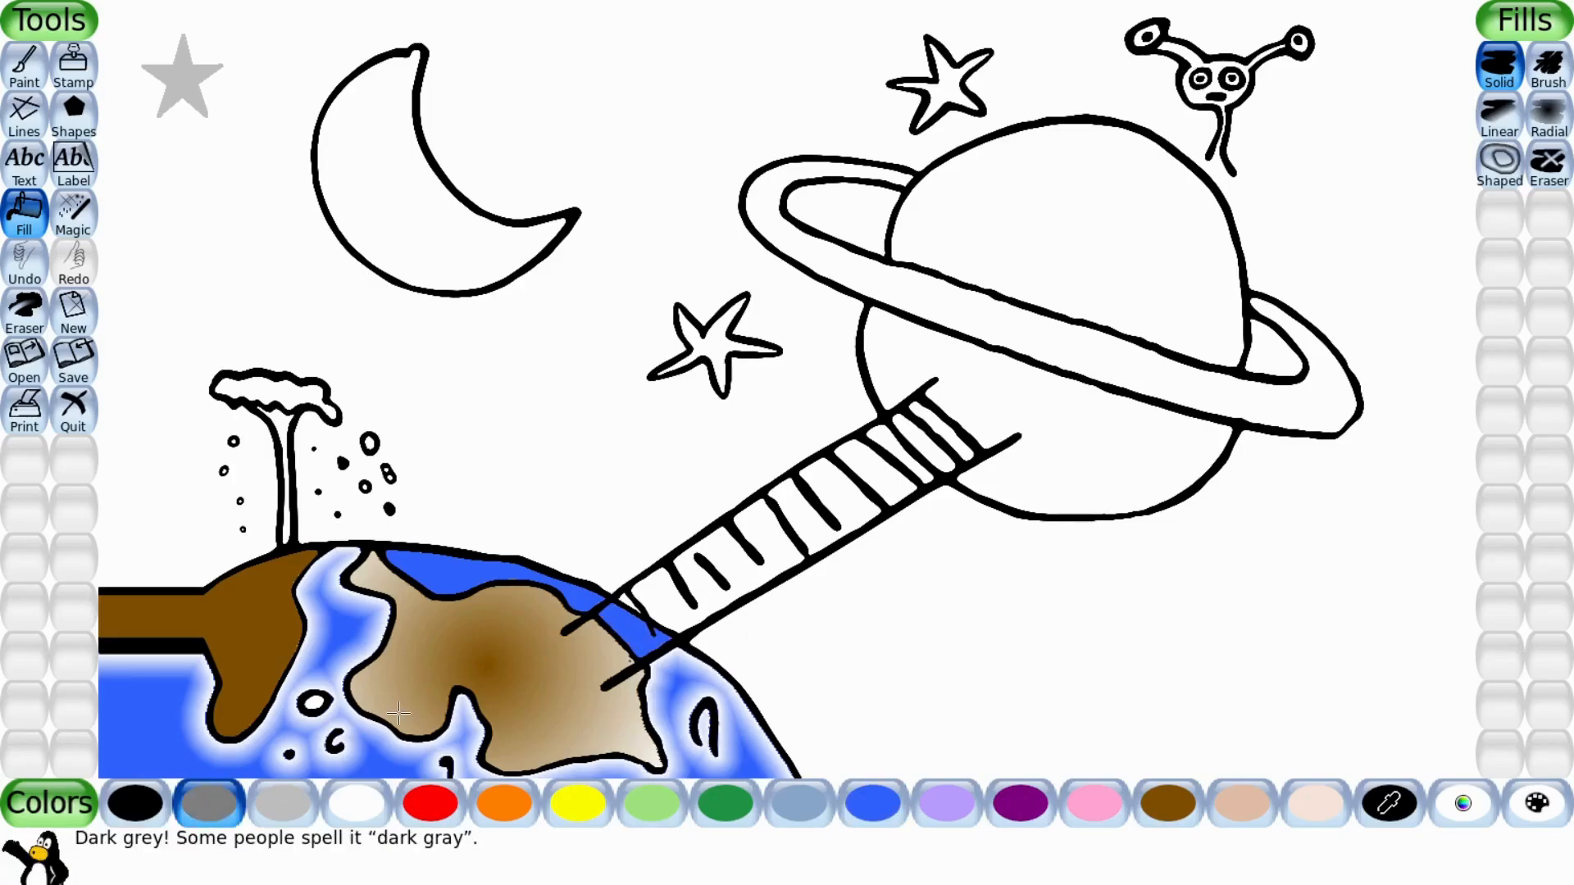
pyautogui.click(663, 605)
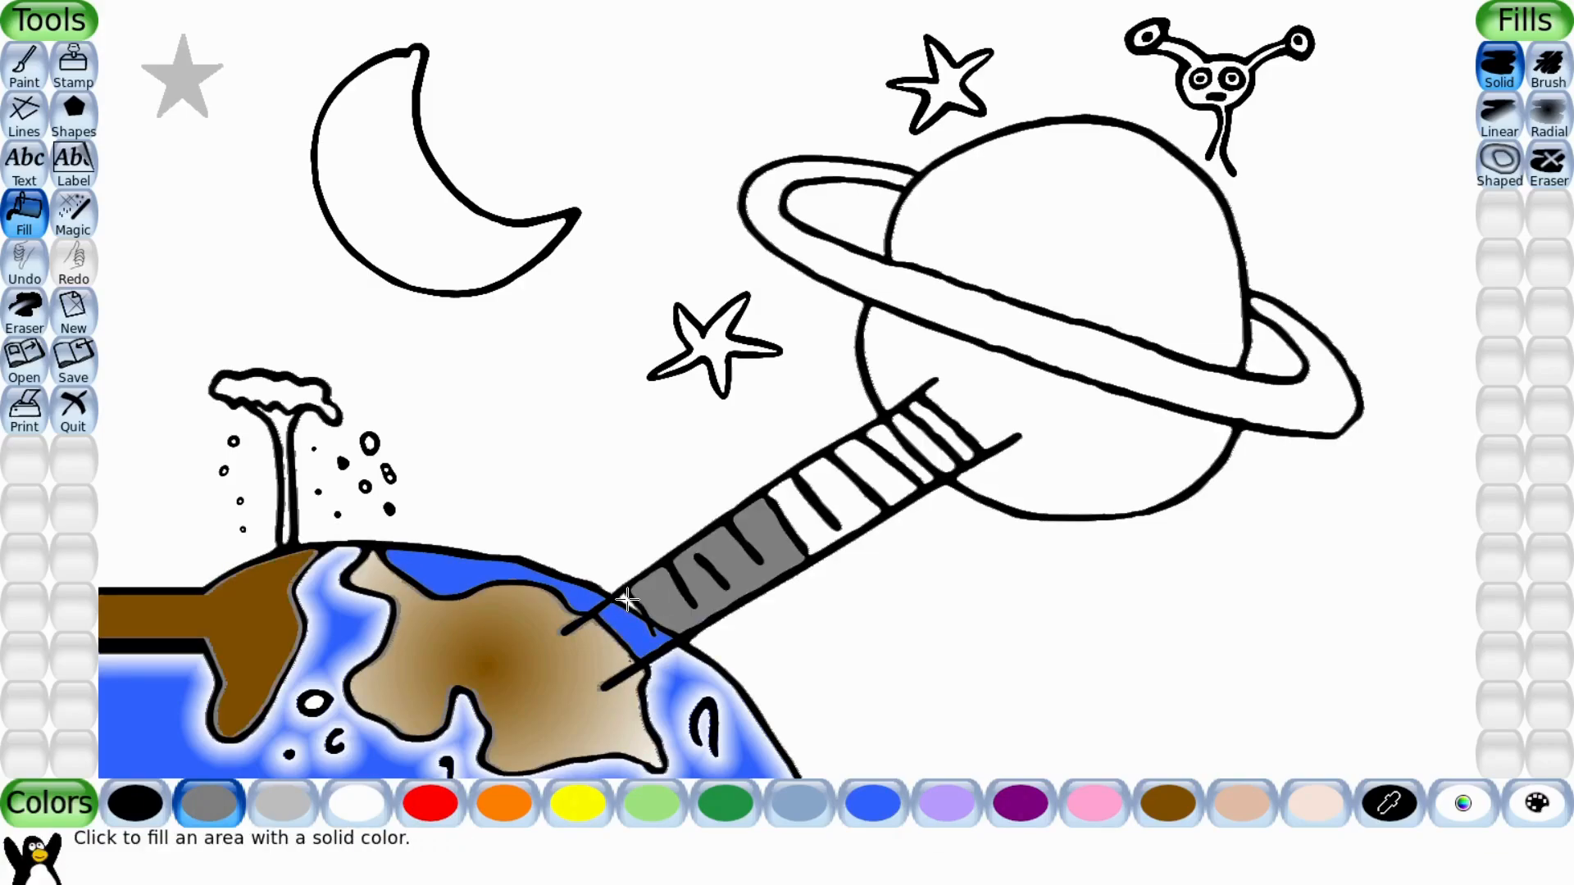
pyautogui.click(822, 518)
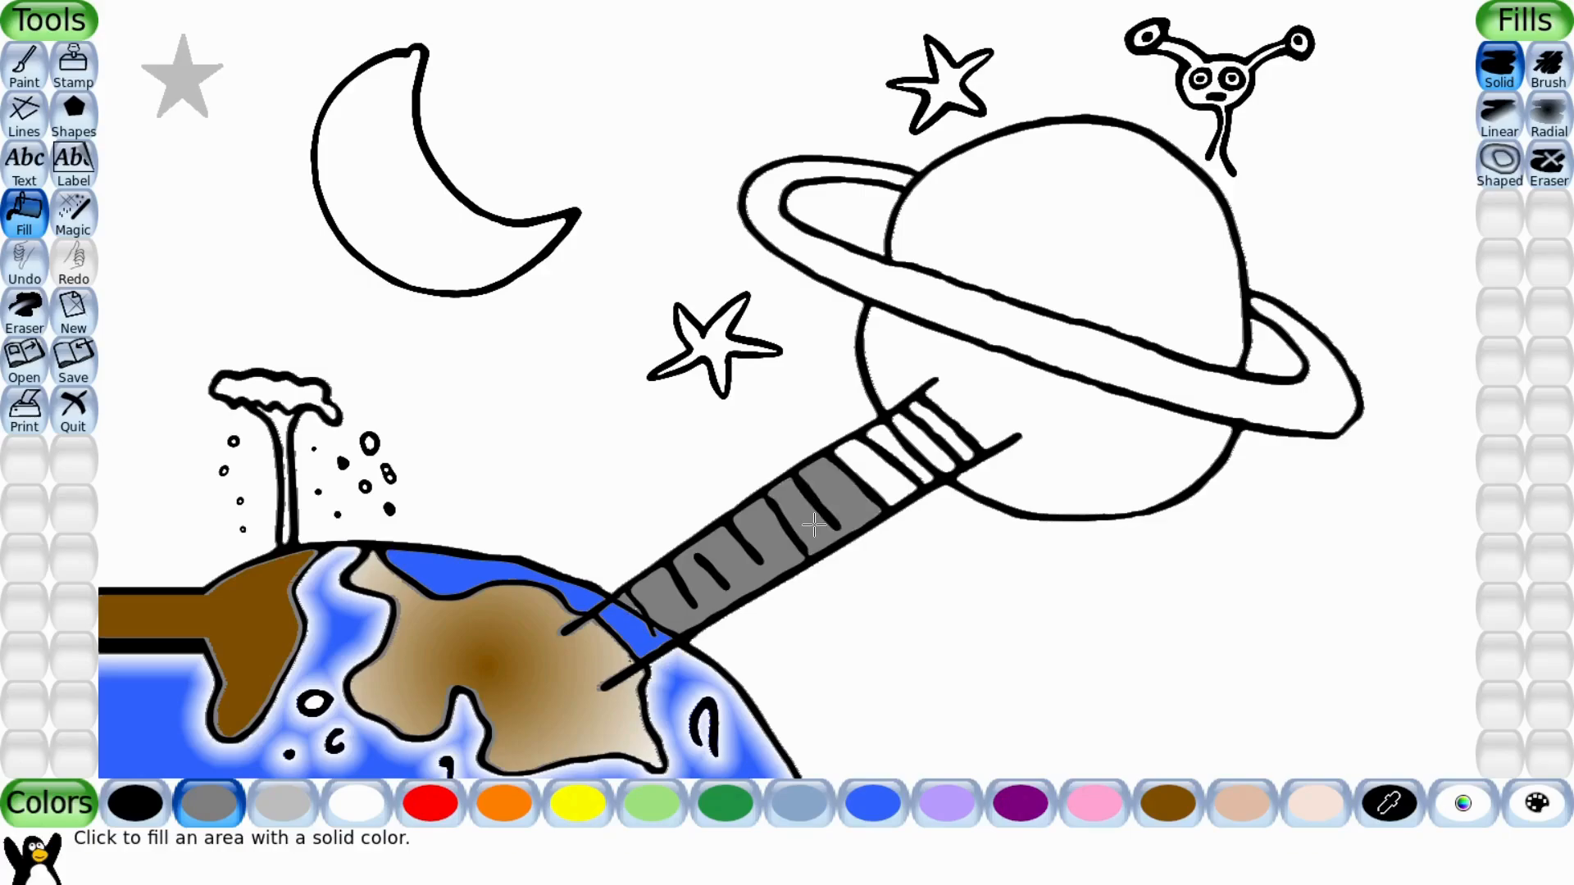
pyautogui.click(894, 466)
pyautogui.click(910, 449)
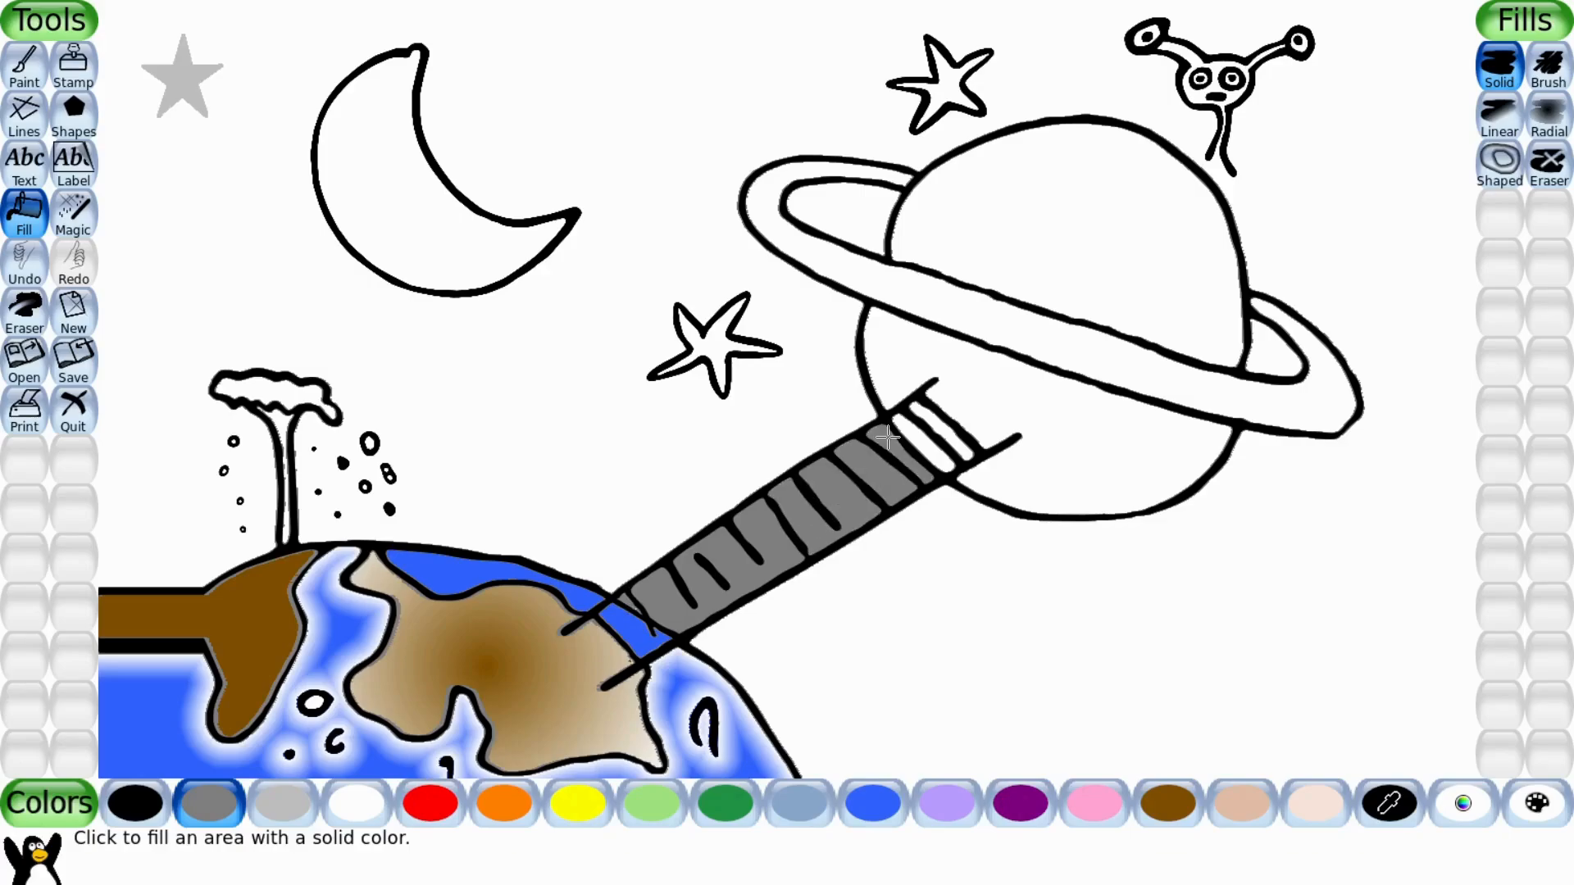
pyautogui.click(927, 437)
pyautogui.click(939, 430)
pyautogui.click(956, 422)
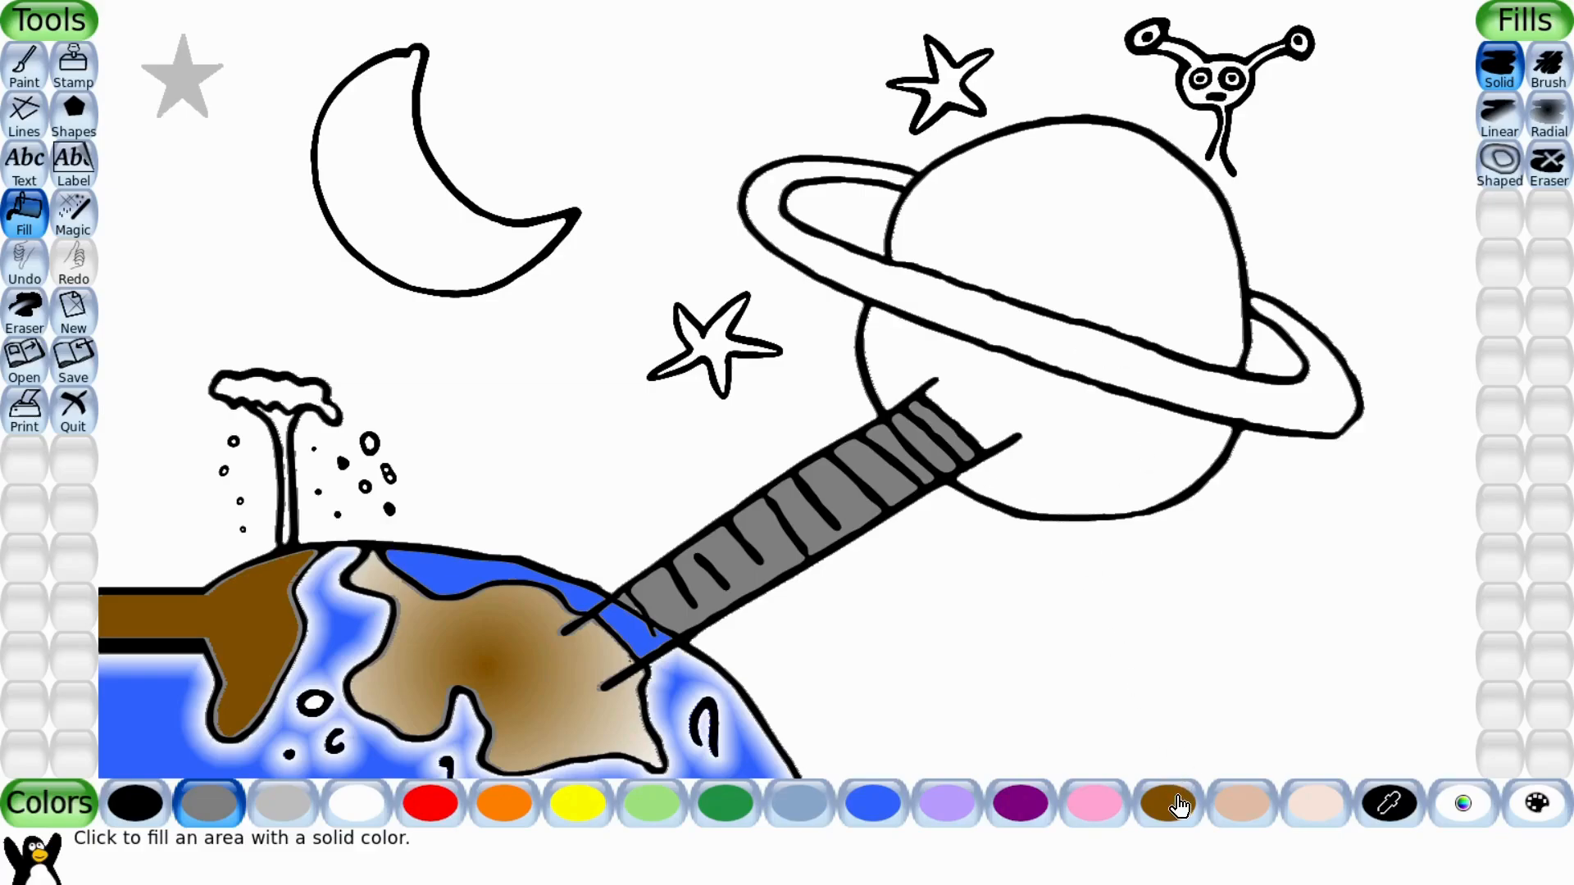
pyautogui.click(1170, 822)
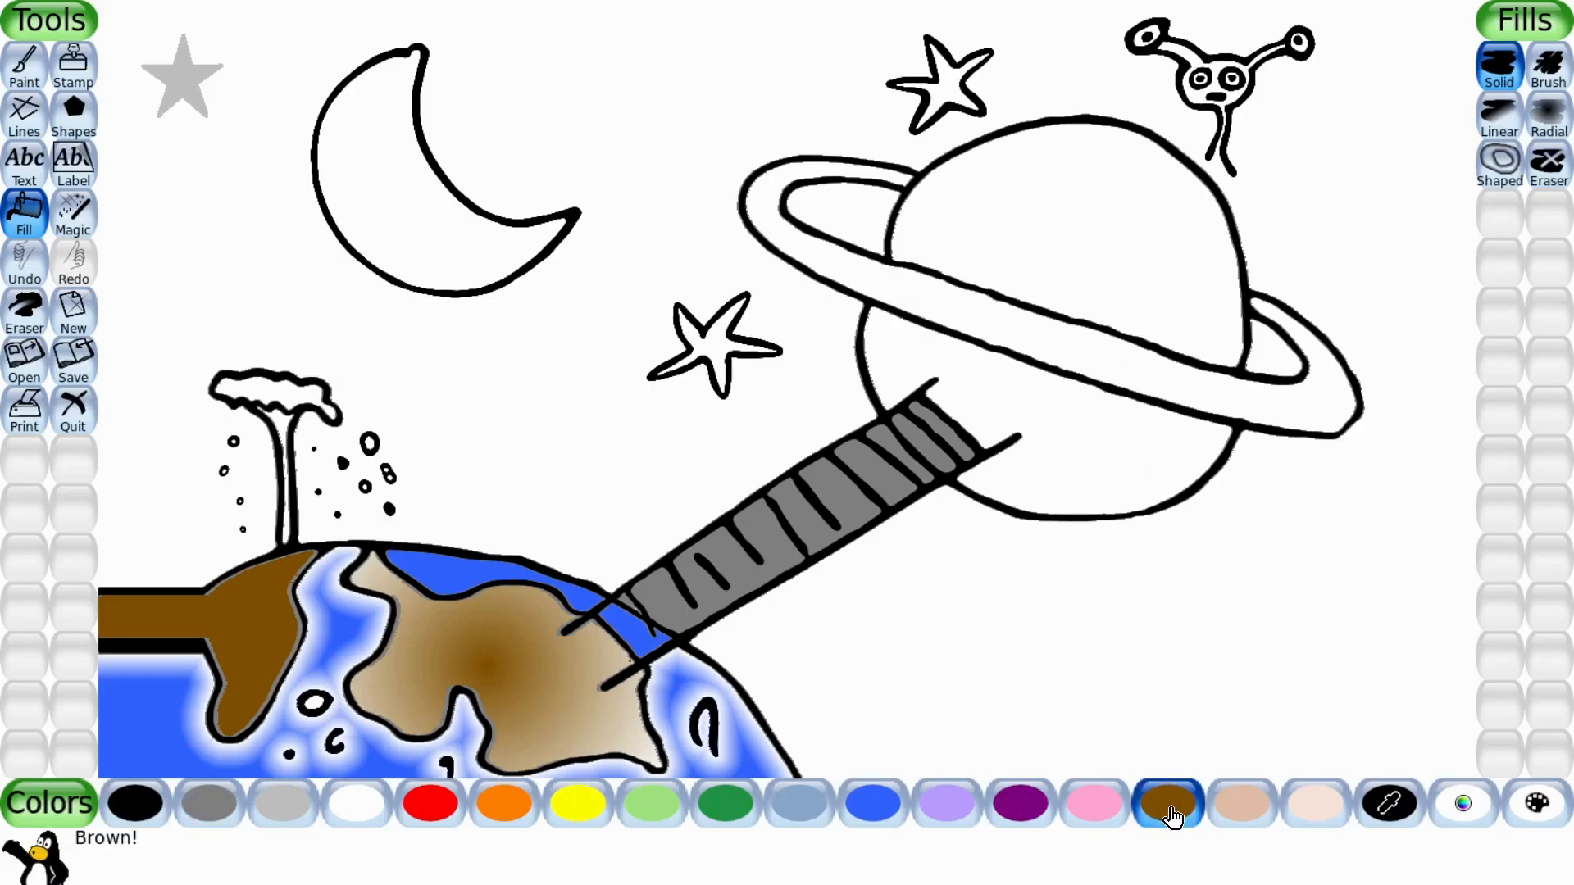
pyautogui.click(1387, 810)
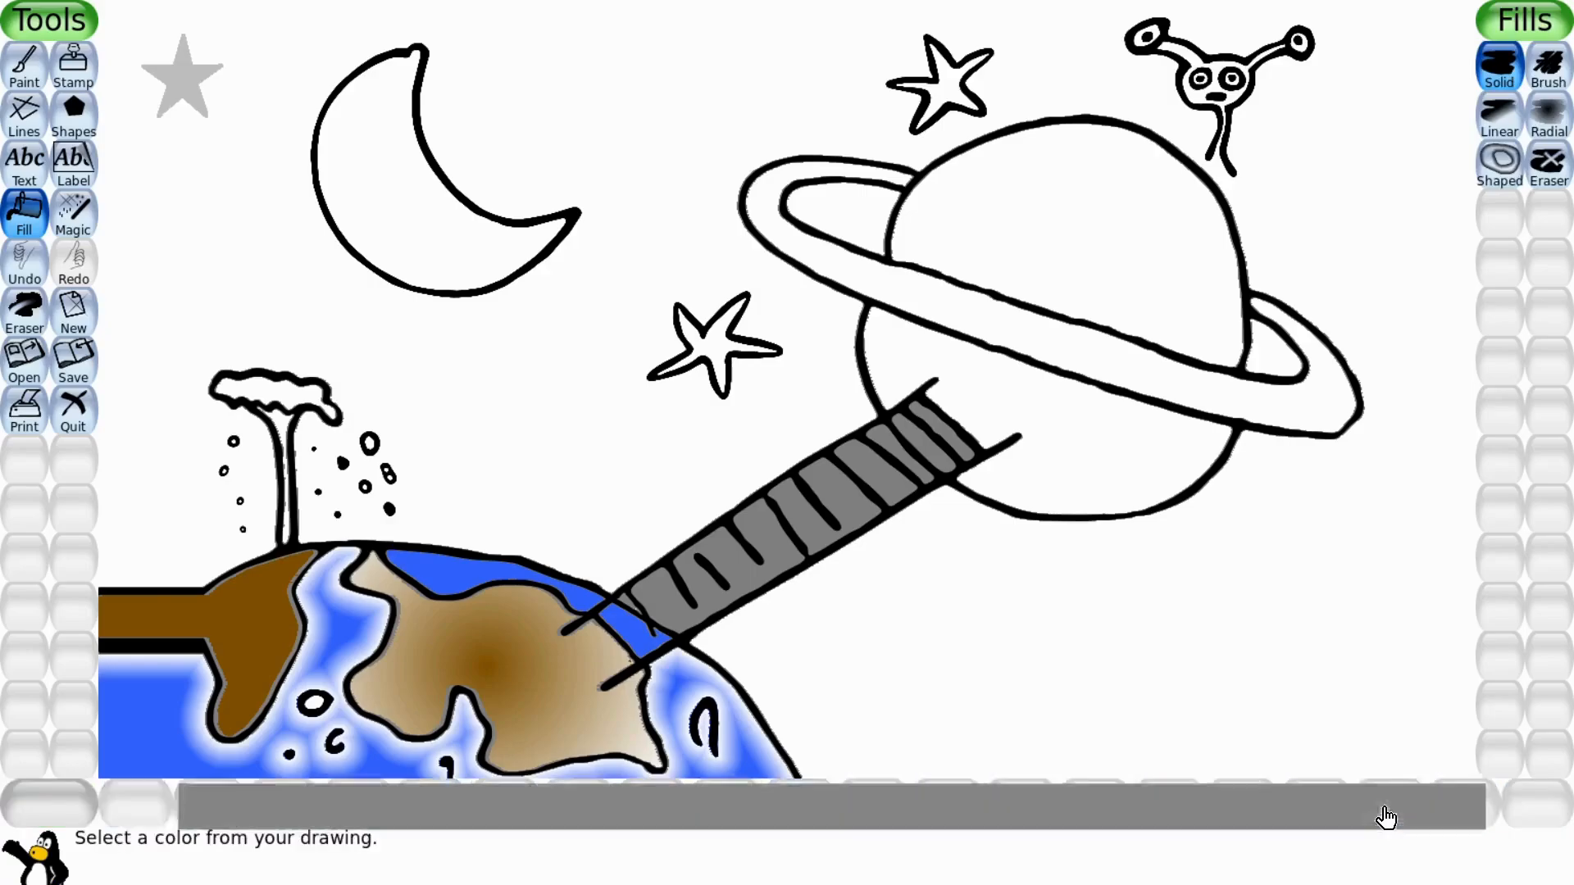
pyautogui.click(1445, 806)
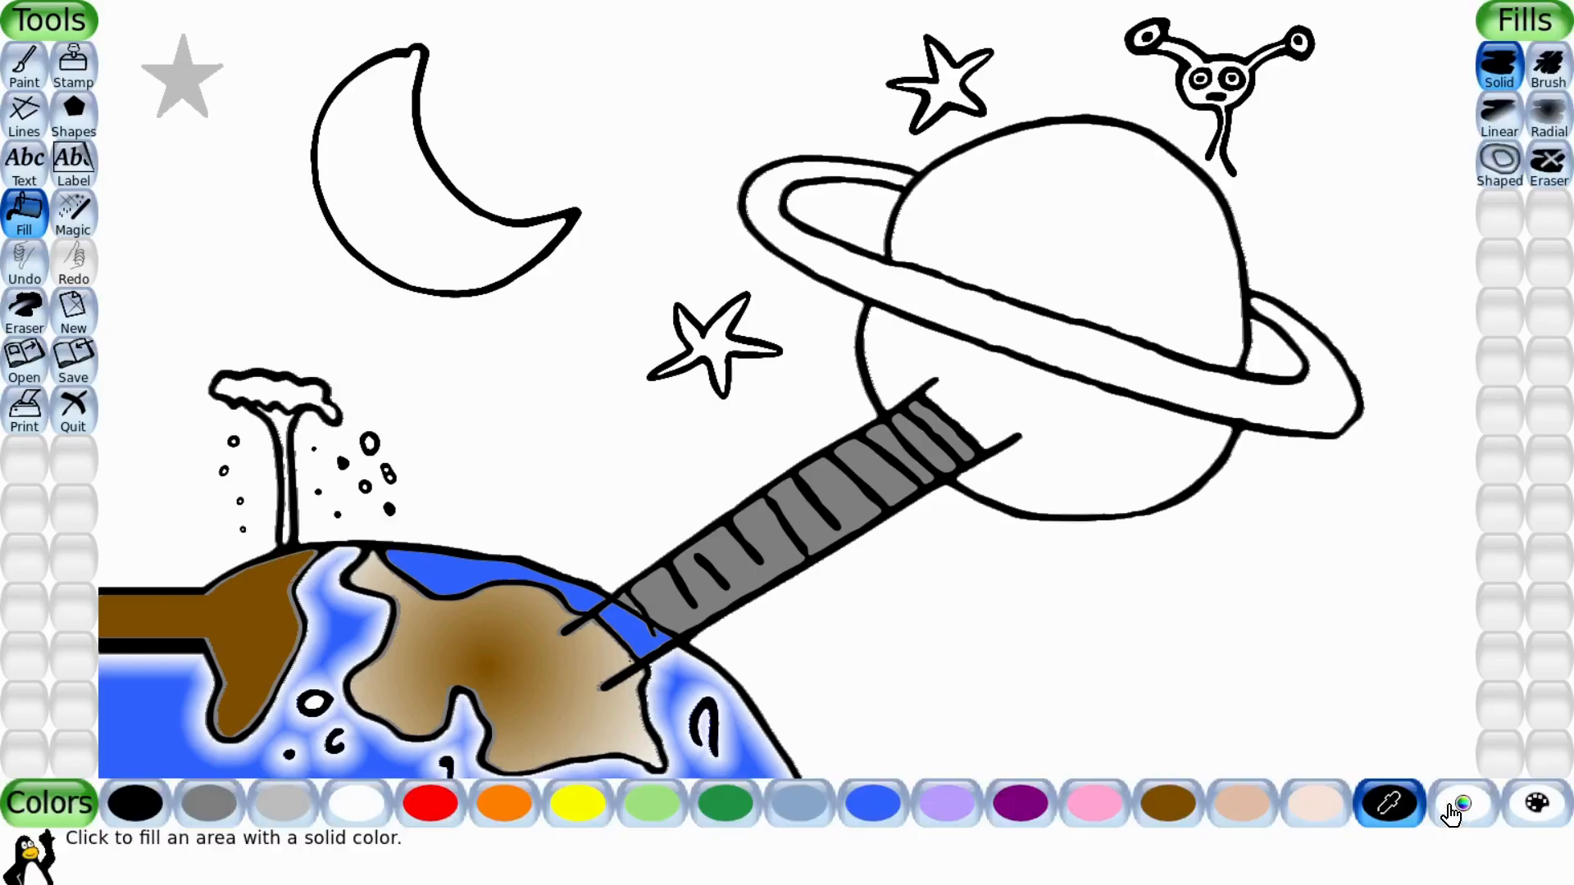
# Choose a slightly darkened golden-yellow custom colour and fill the ringed planet's upper and lower halves with it
pyautogui.click(1441, 810)
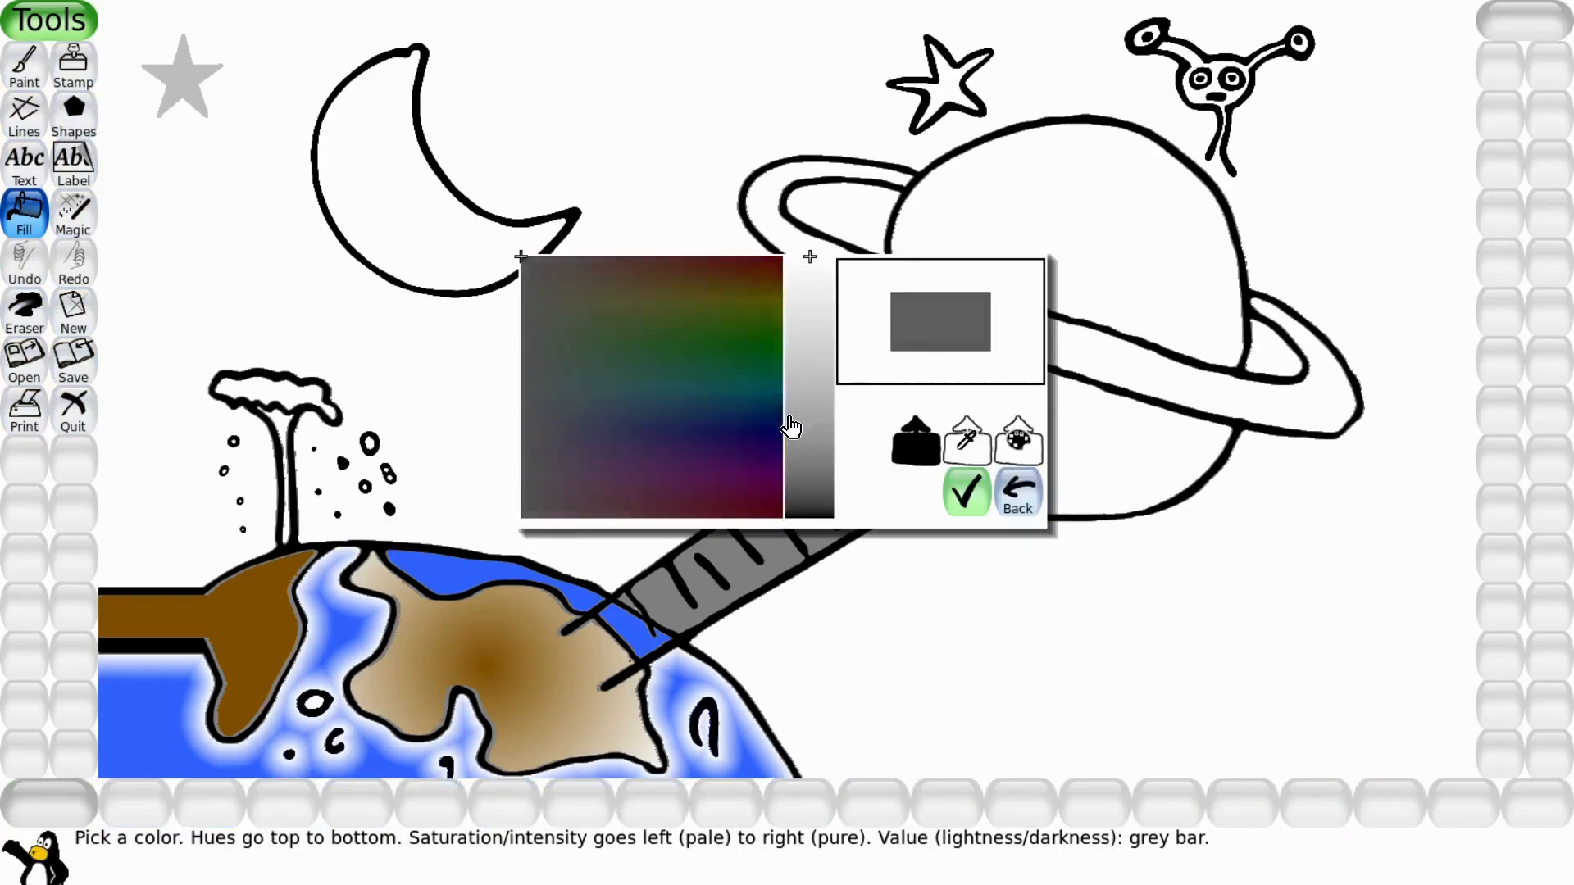
pyautogui.click(751, 292)
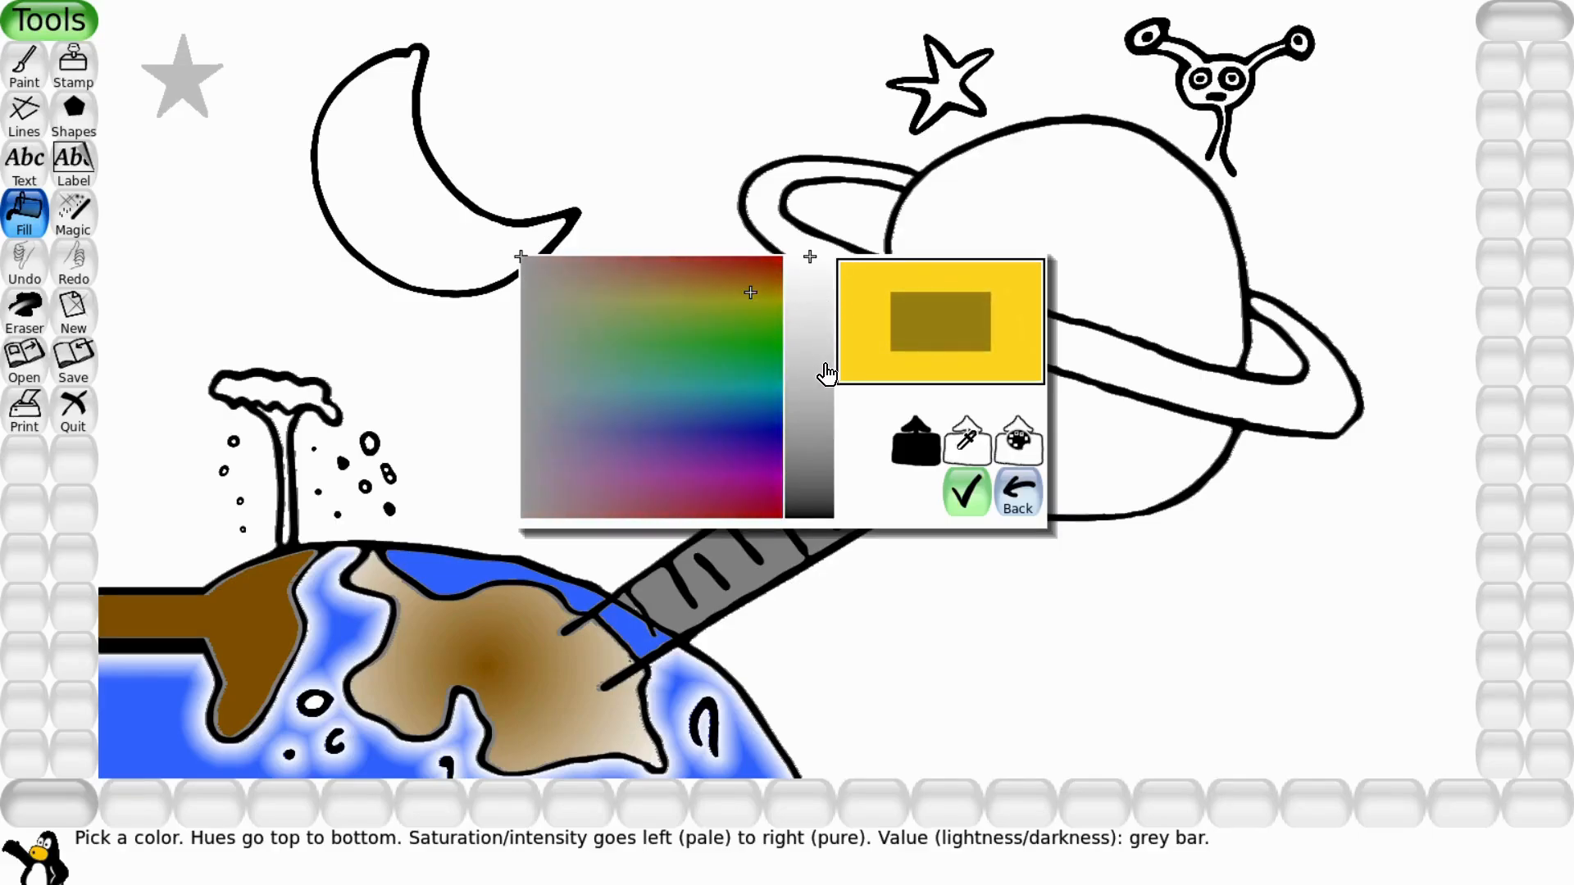
pyautogui.click(760, 290)
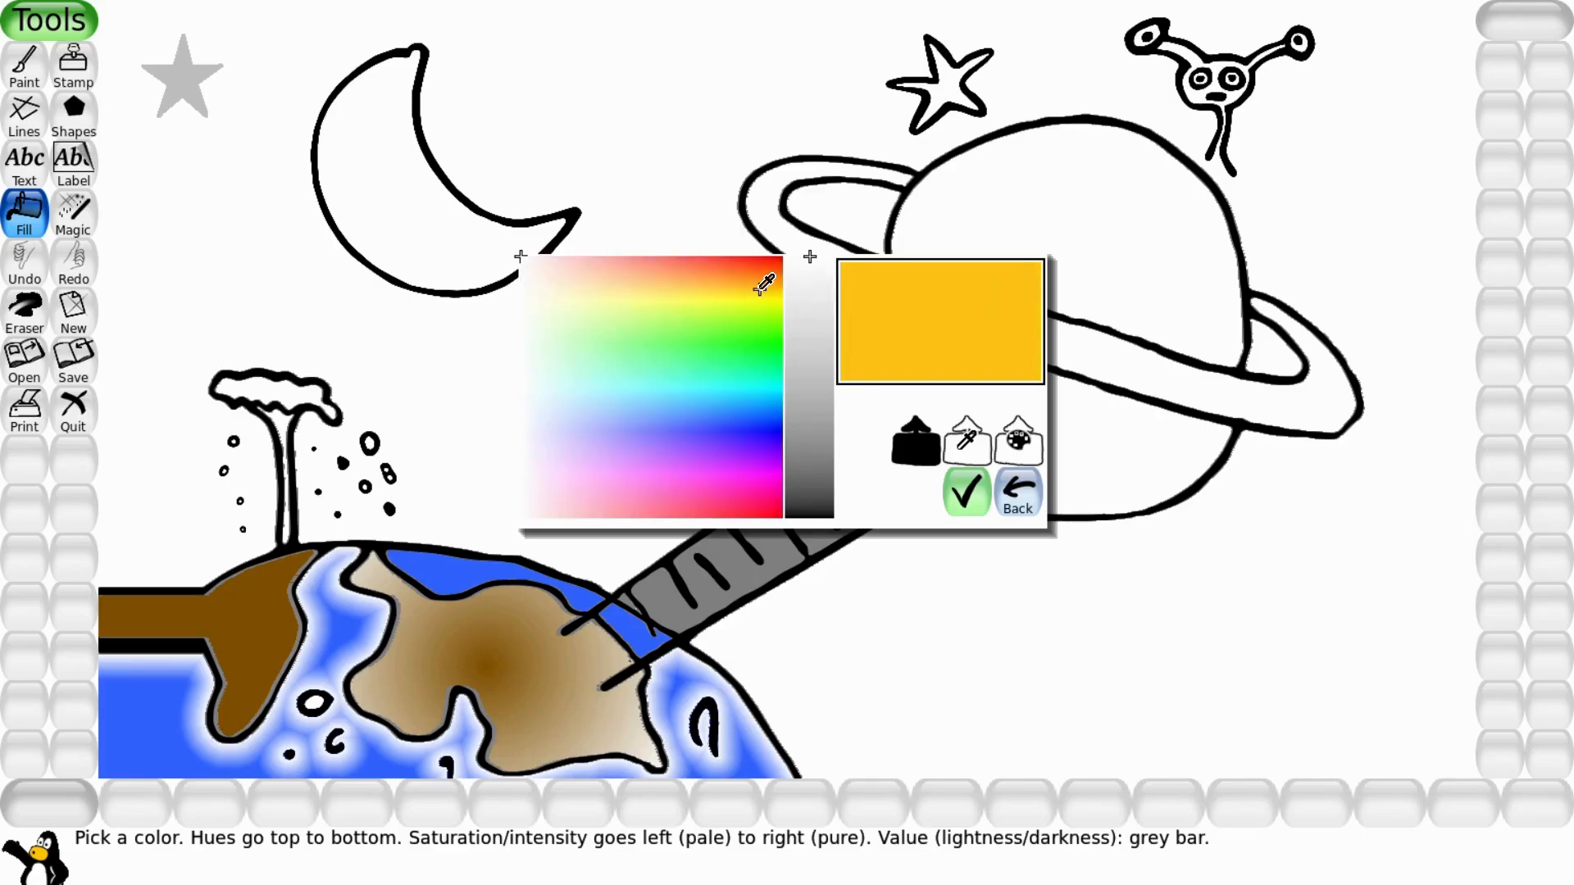
pyautogui.click(830, 274)
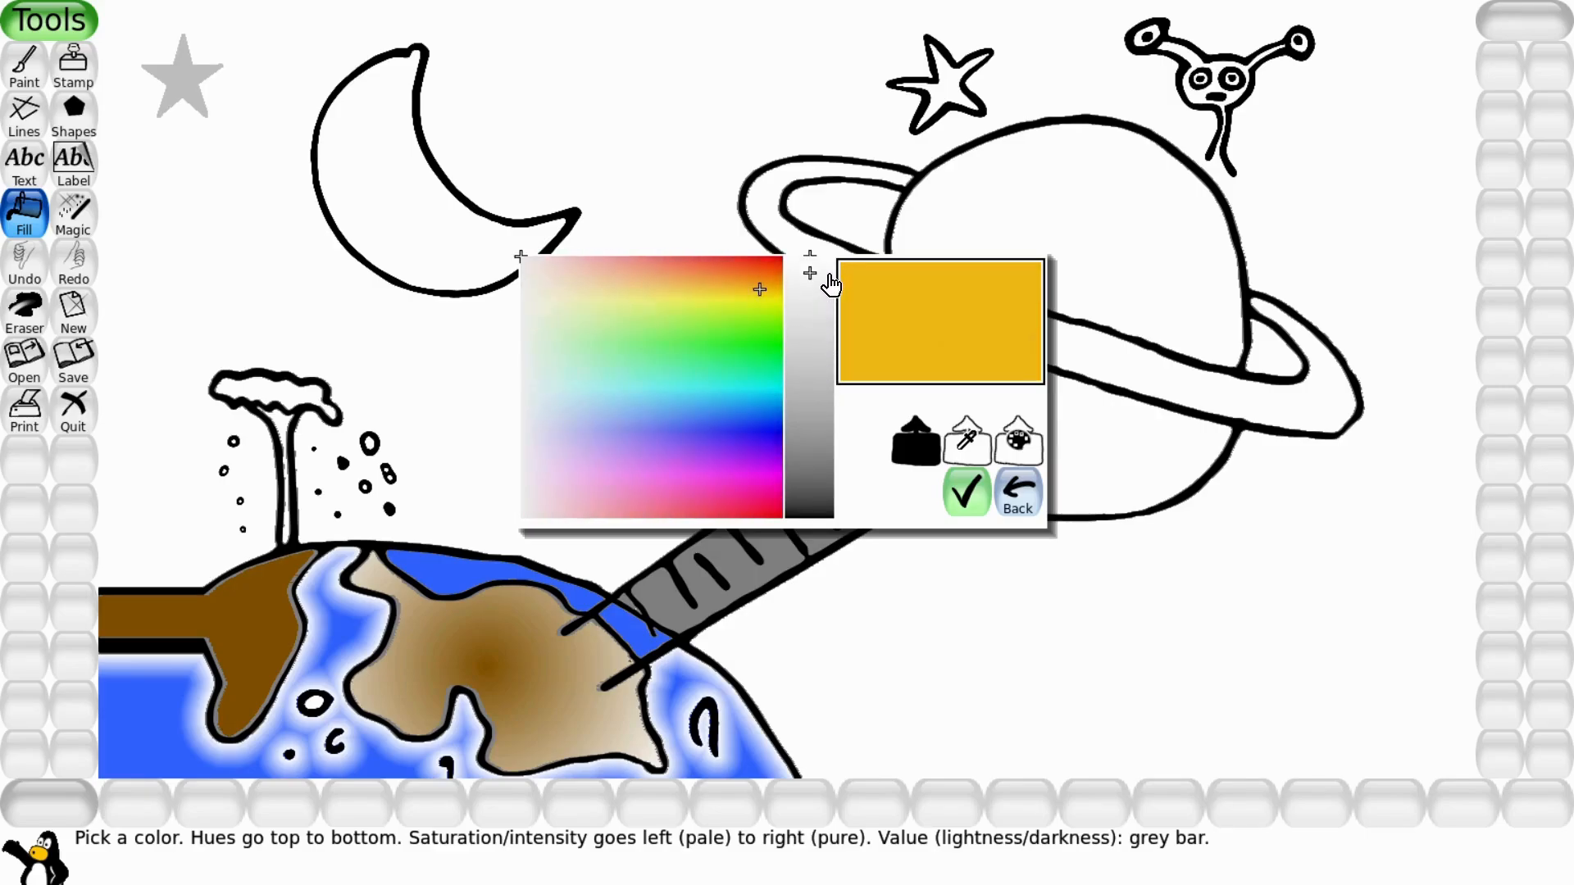
pyautogui.click(967, 497)
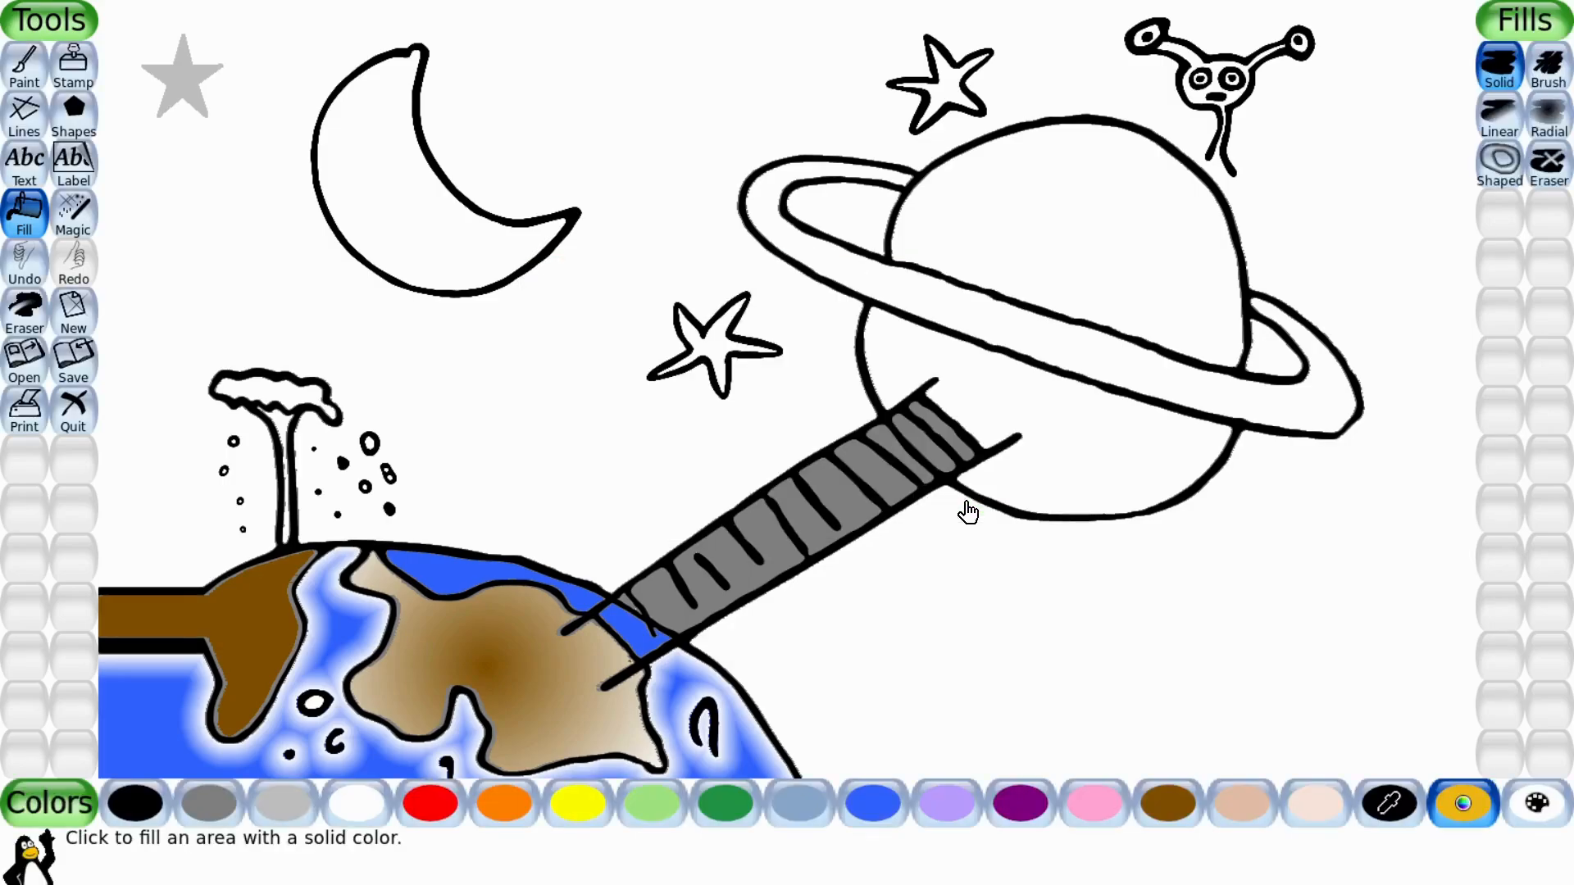
pyautogui.click(1055, 236)
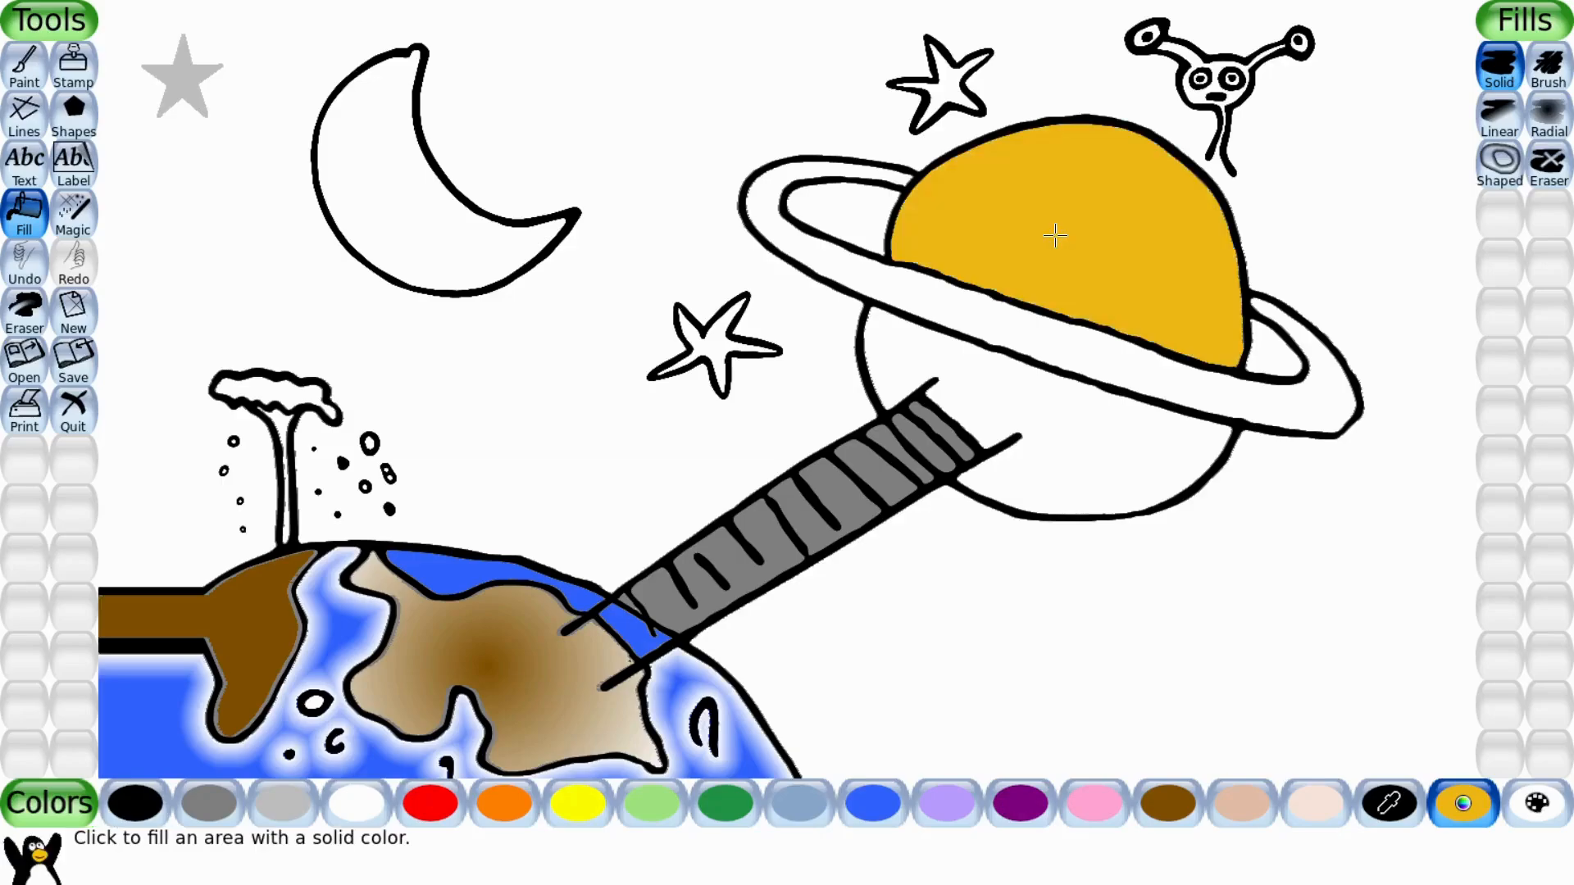
pyautogui.click(1057, 451)
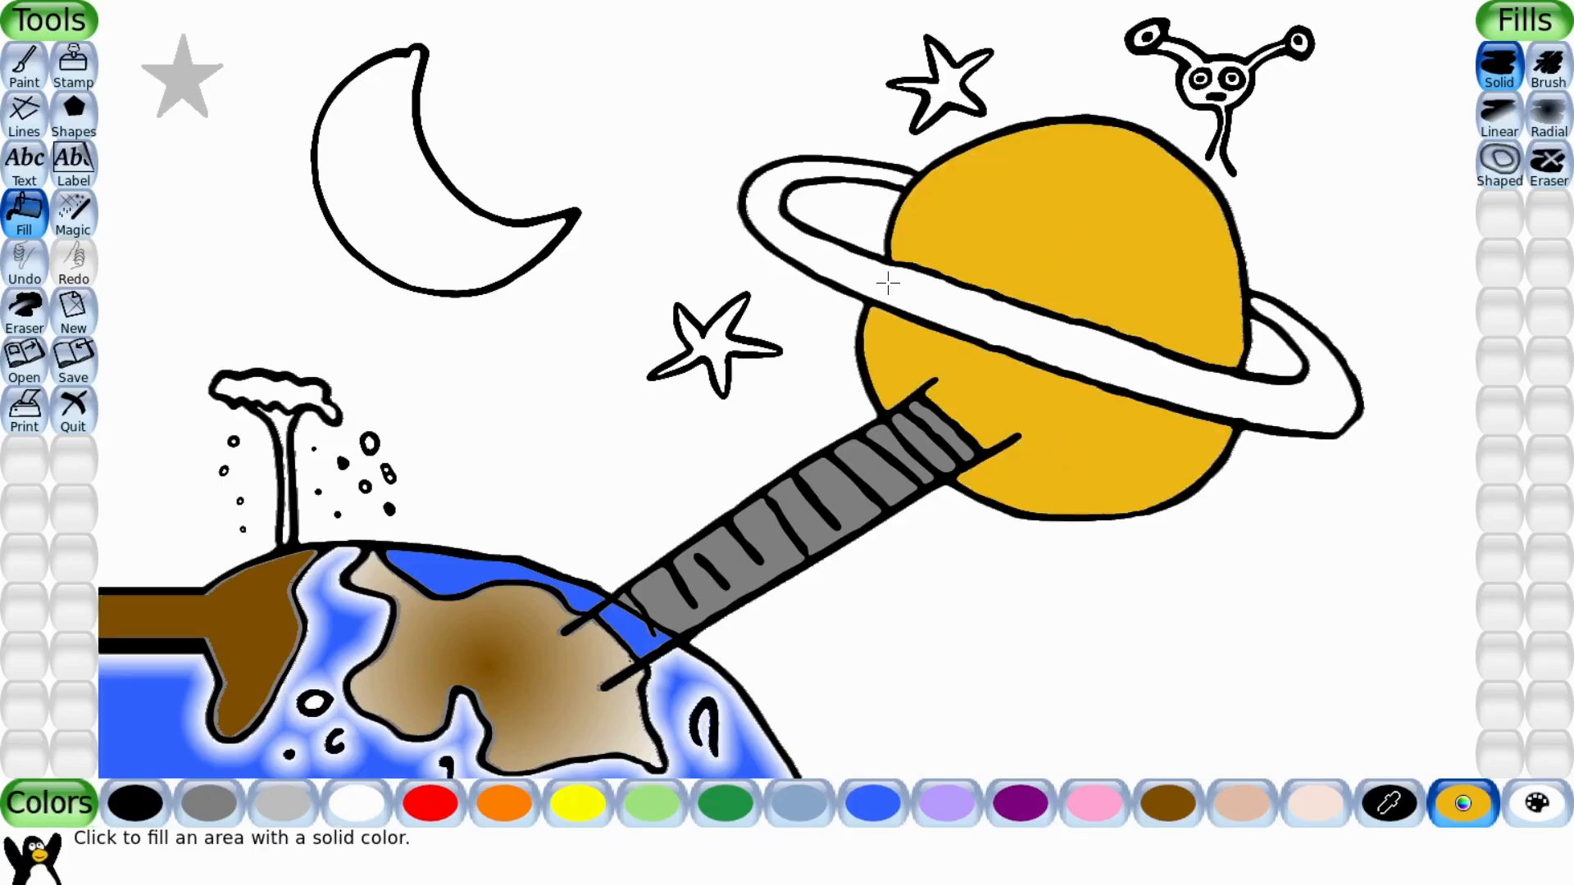
# Fill the planet's ring with solid red and the two outlined stars beside the planet with light grey
pyautogui.click(434, 808)
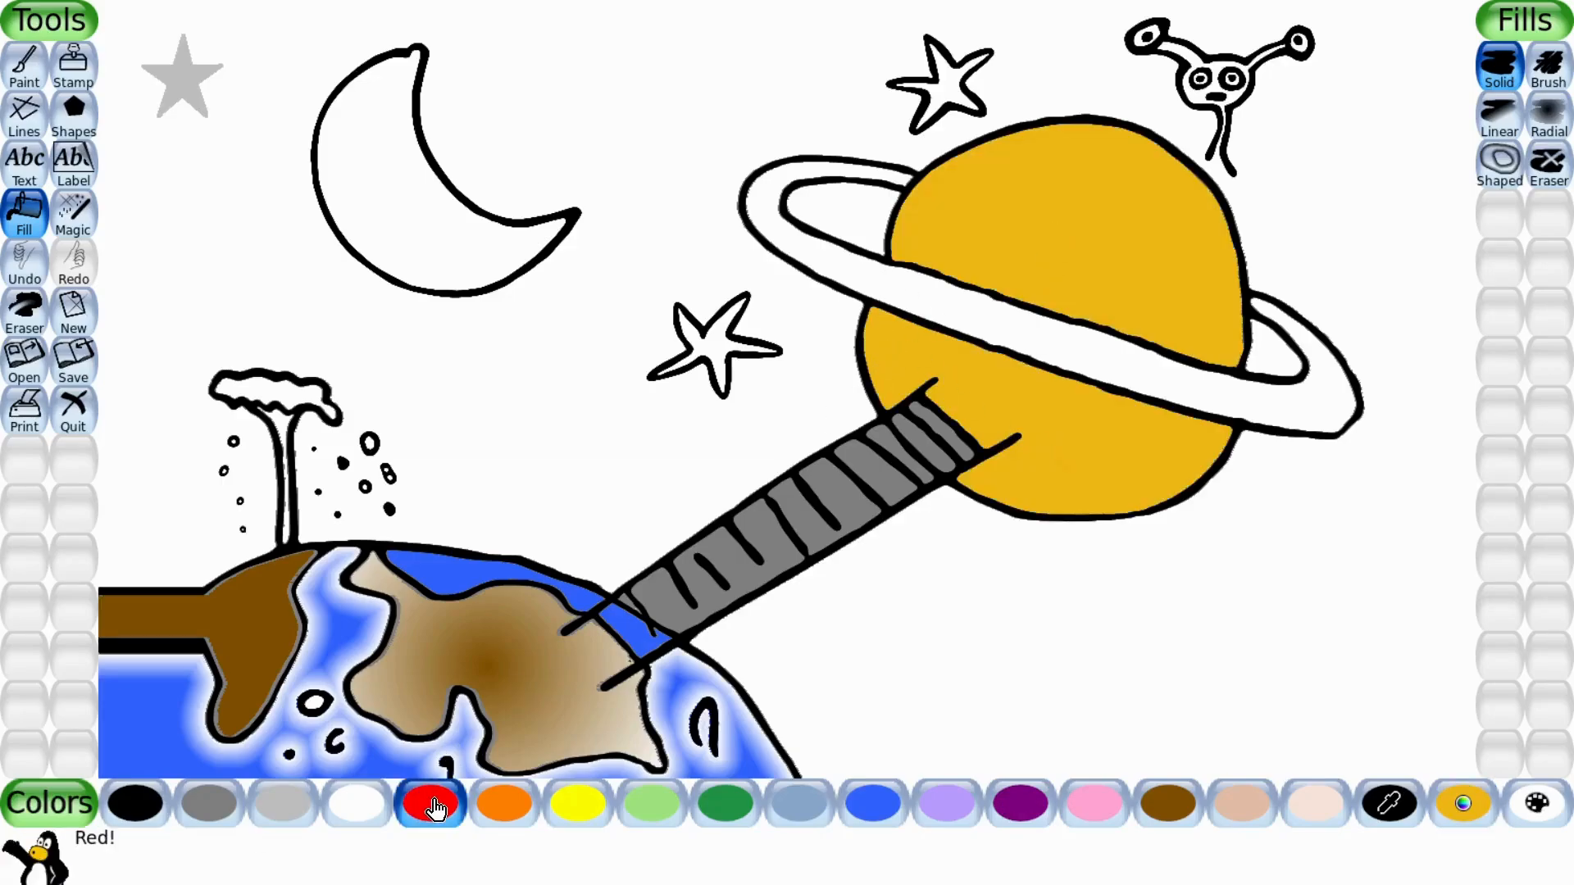
pyautogui.click(1065, 338)
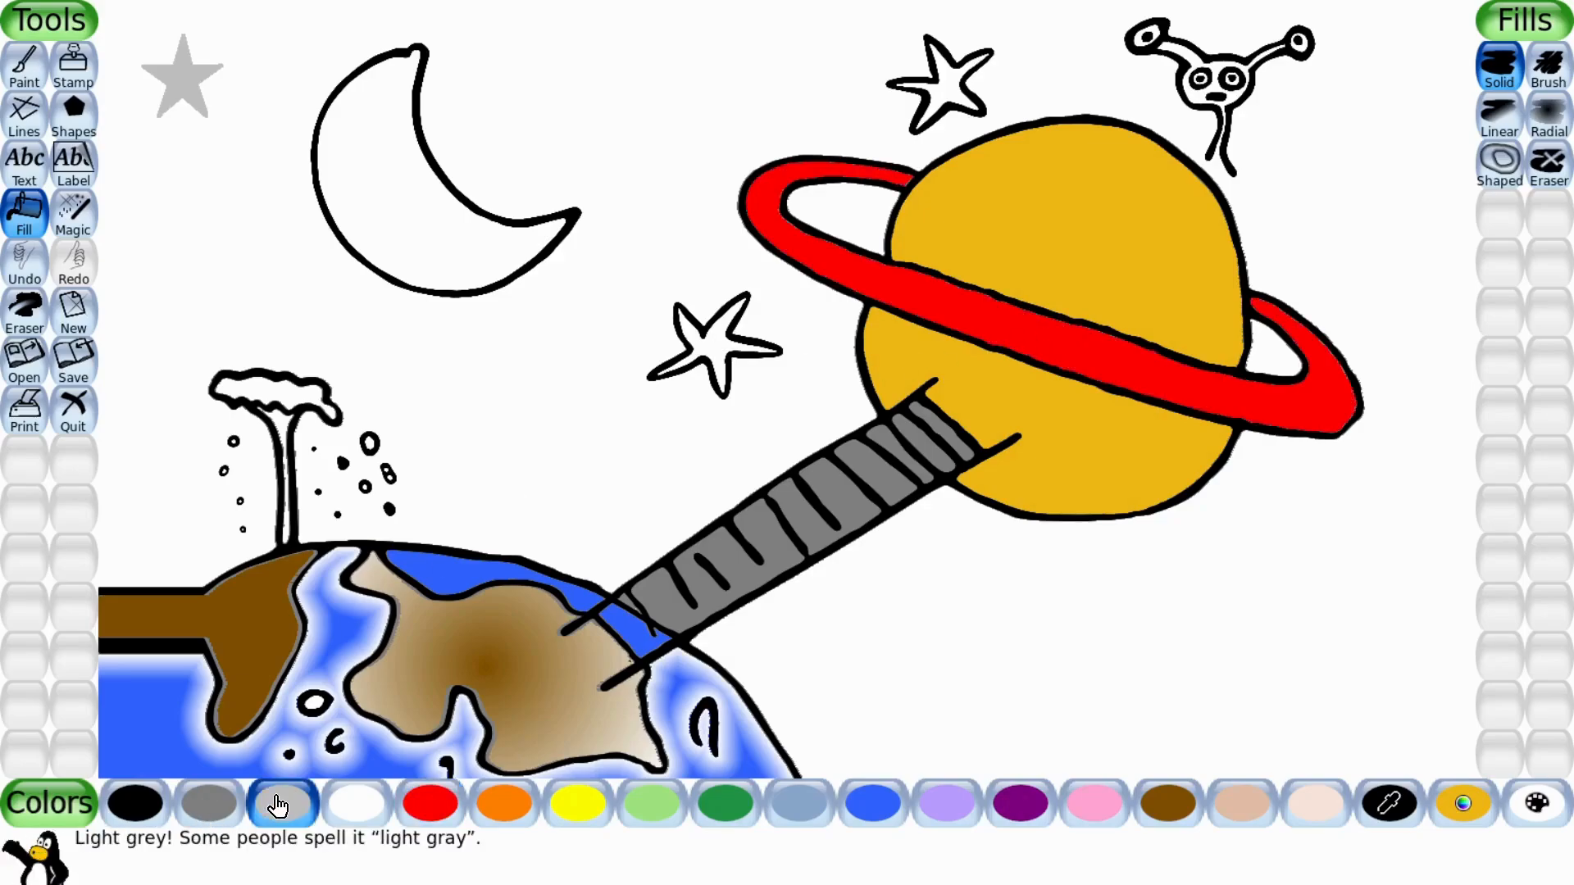
pyautogui.click(705, 345)
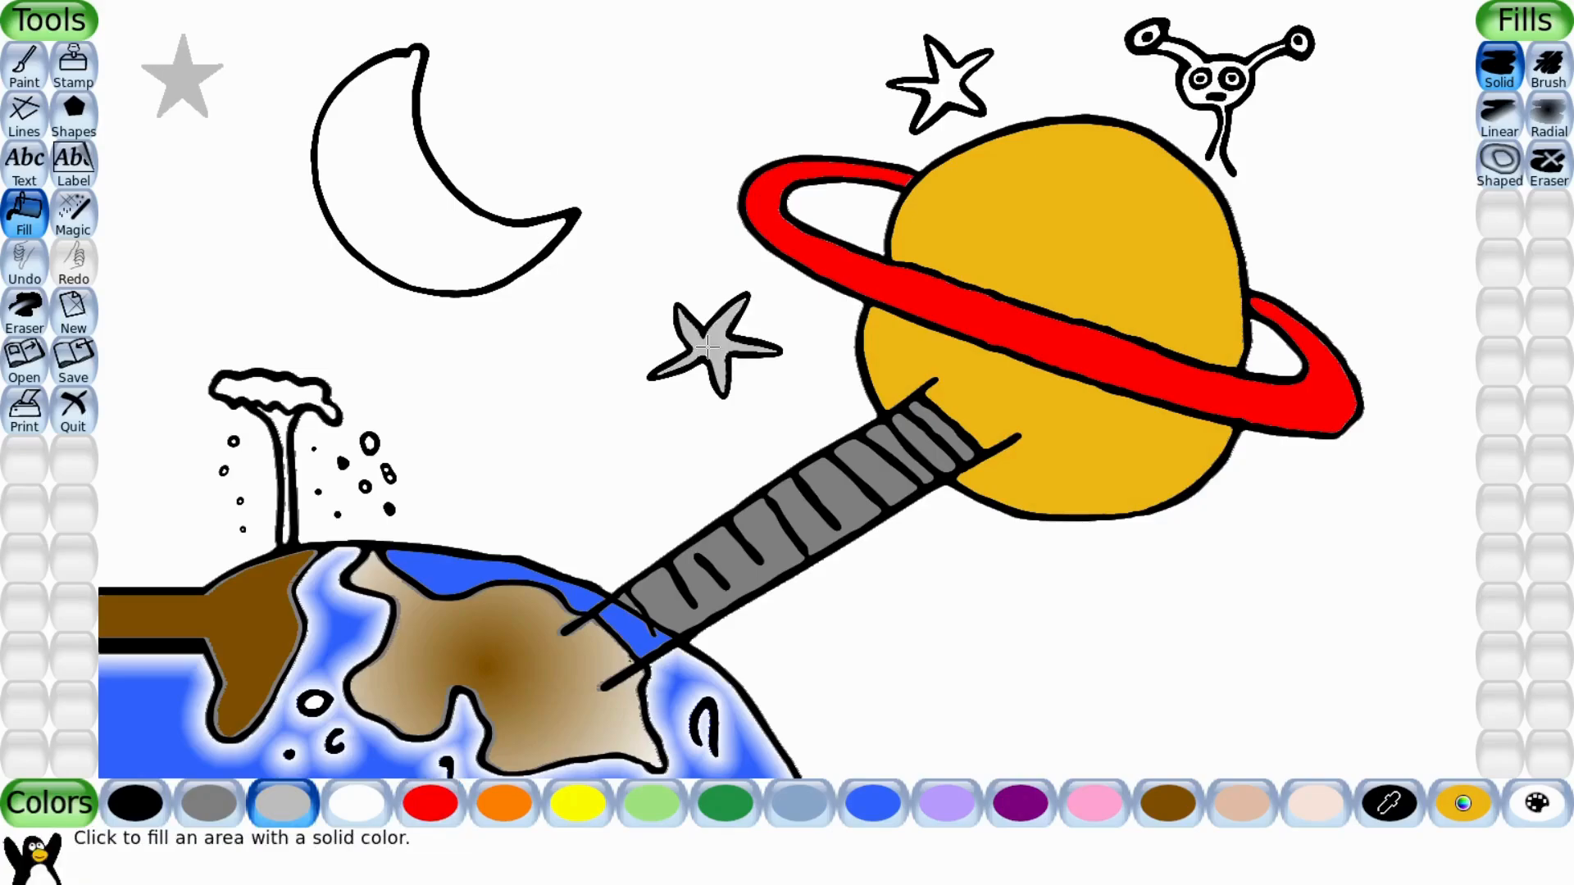
pyautogui.click(946, 94)
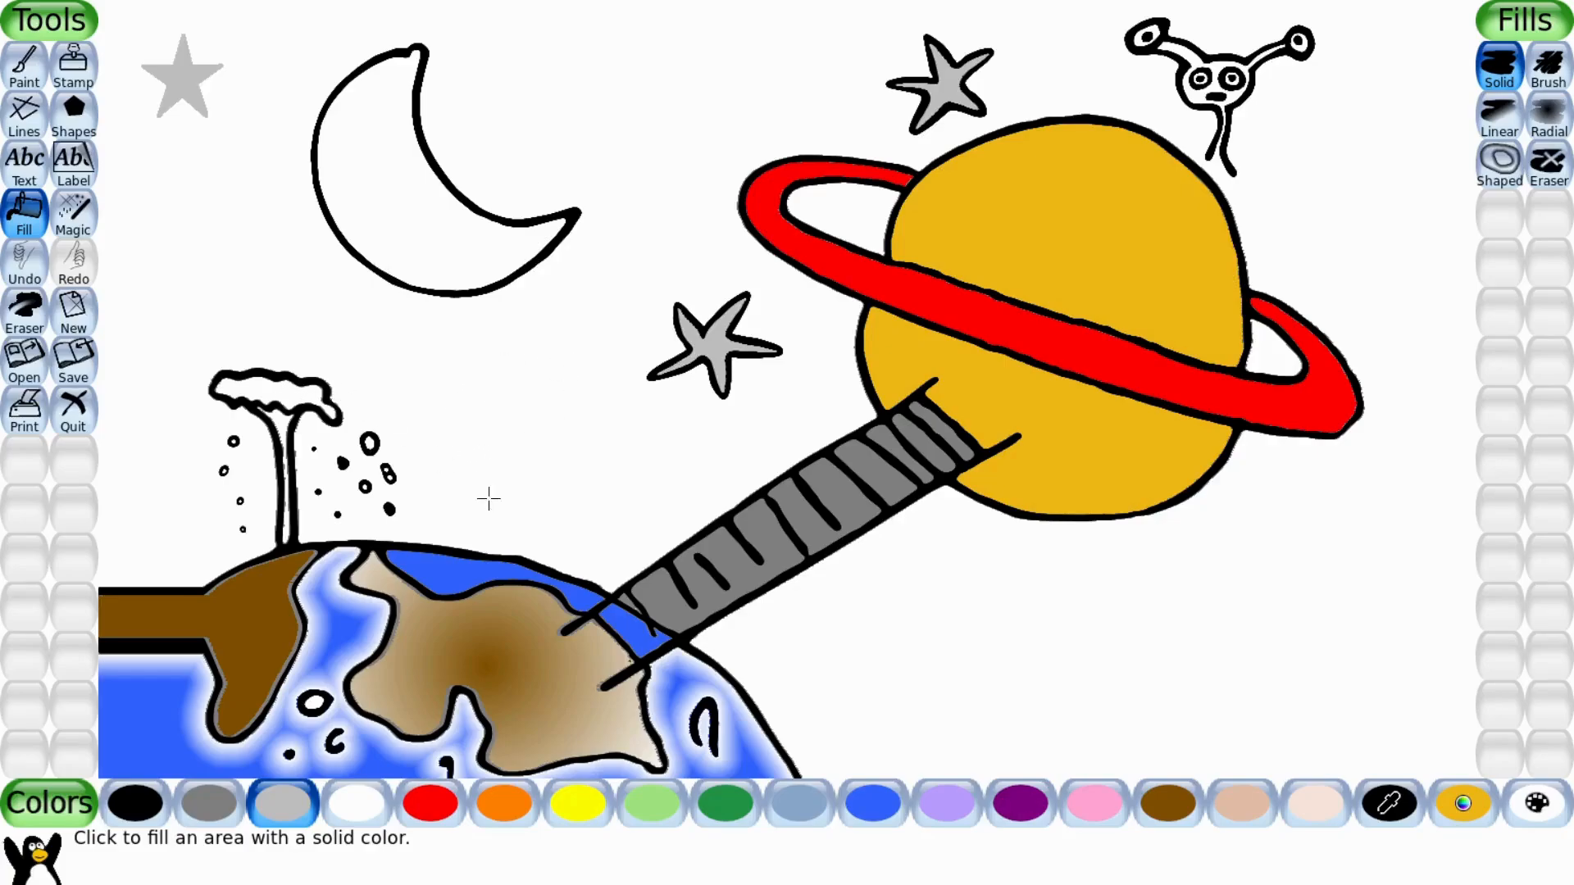
# Fill the water fountain on top of the Earth and its largest droplet with solid blue
pyautogui.click(860, 819)
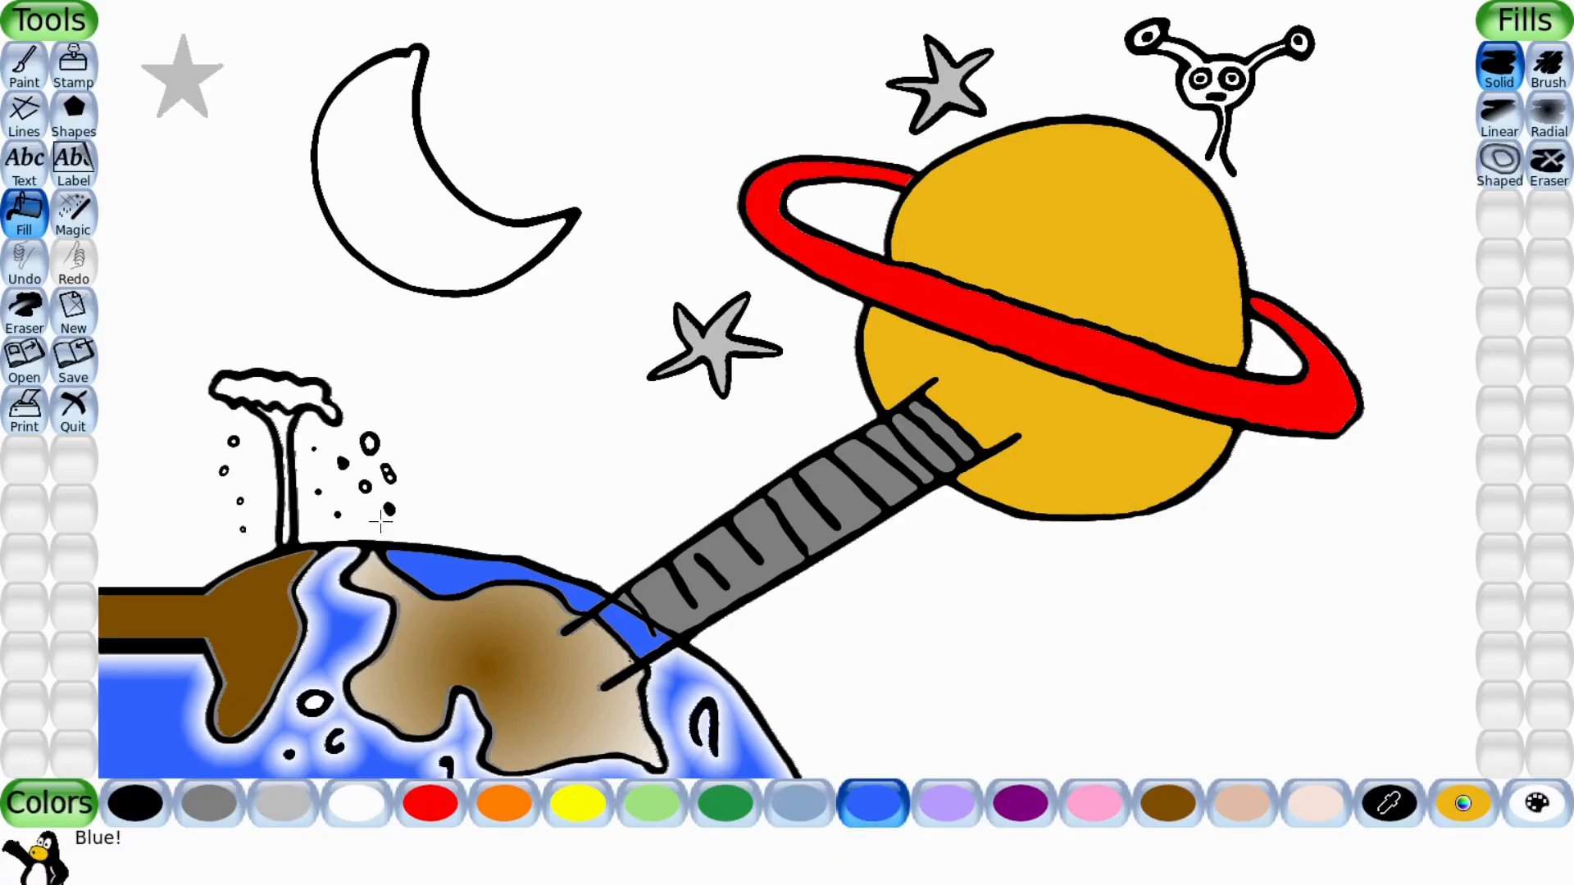
pyautogui.click(274, 387)
pyautogui.click(289, 426)
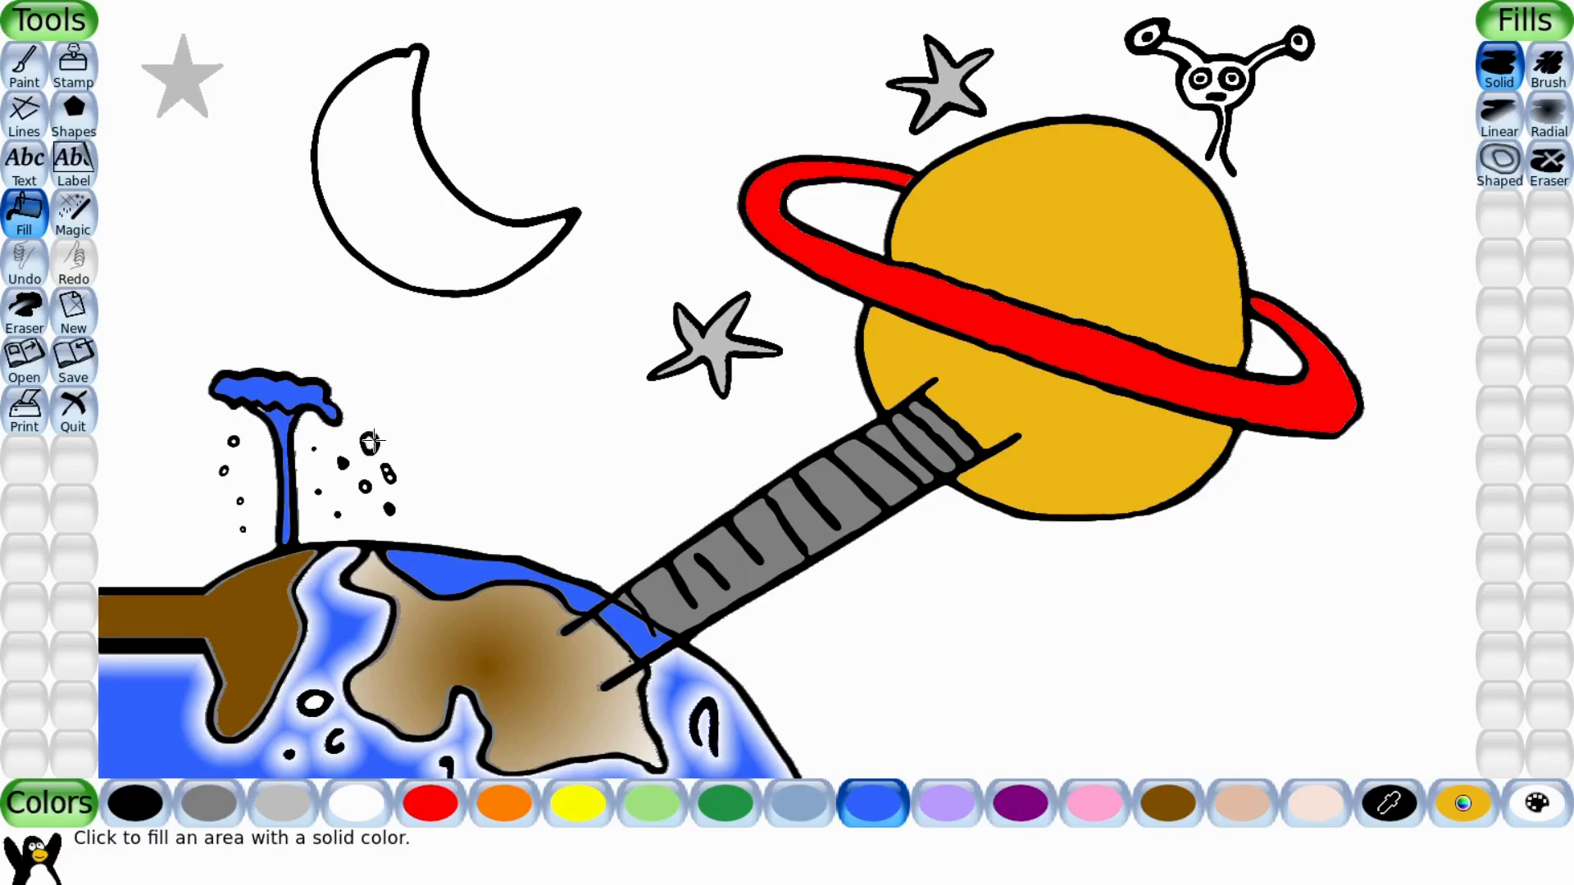
pyautogui.click(370, 444)
# Choose a light sky-blue custom colour based on the palette blue and fill the sky and both gaps inside the planet's ring
pyautogui.click(1457, 807)
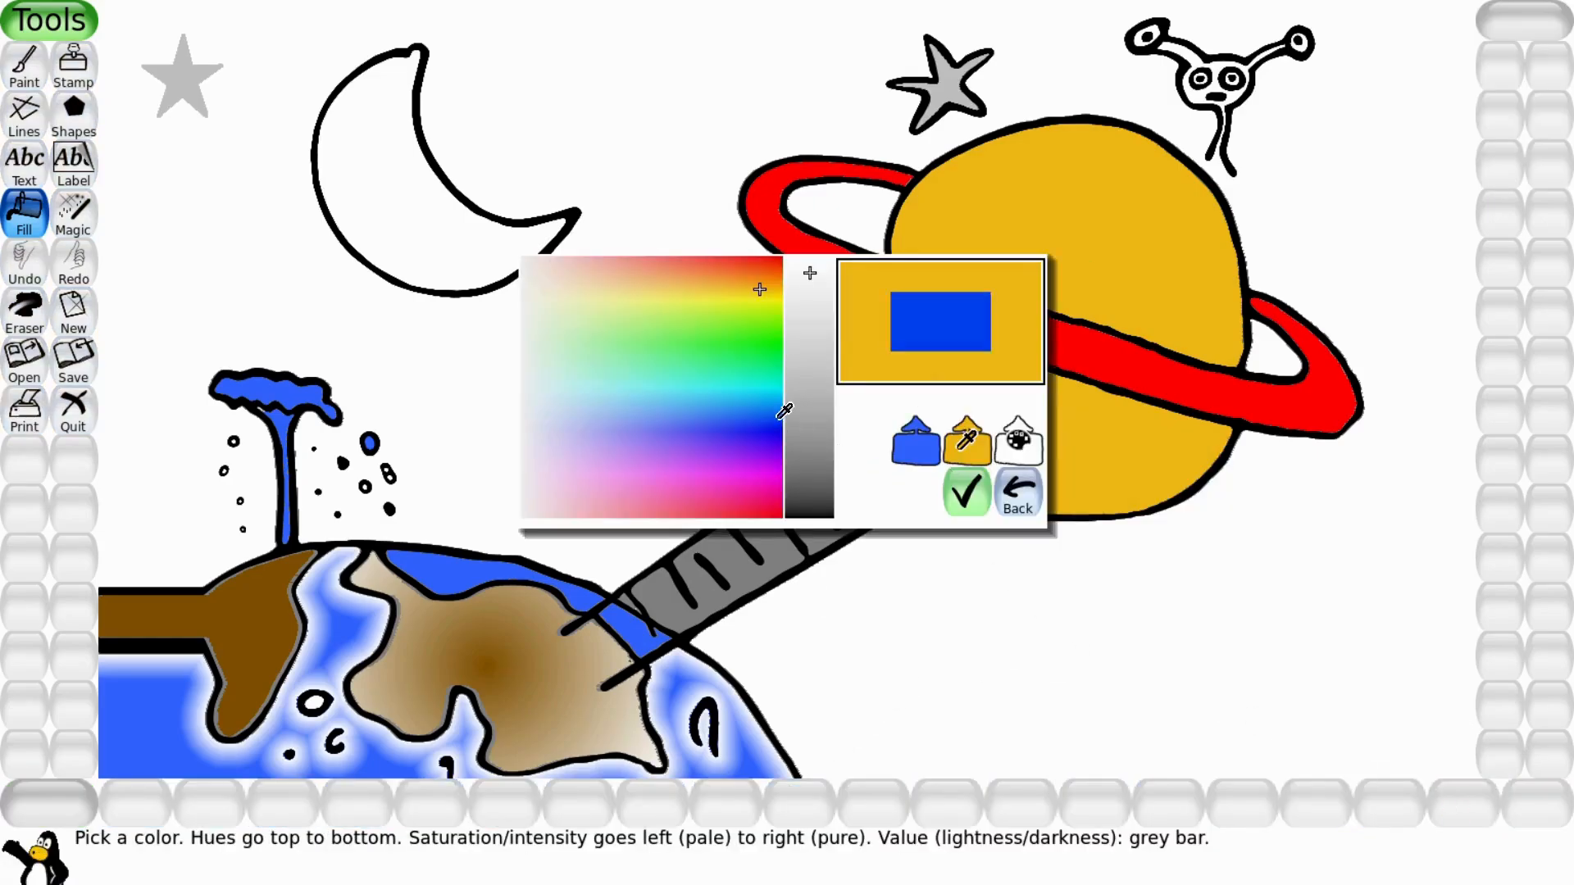
pyautogui.click(916, 447)
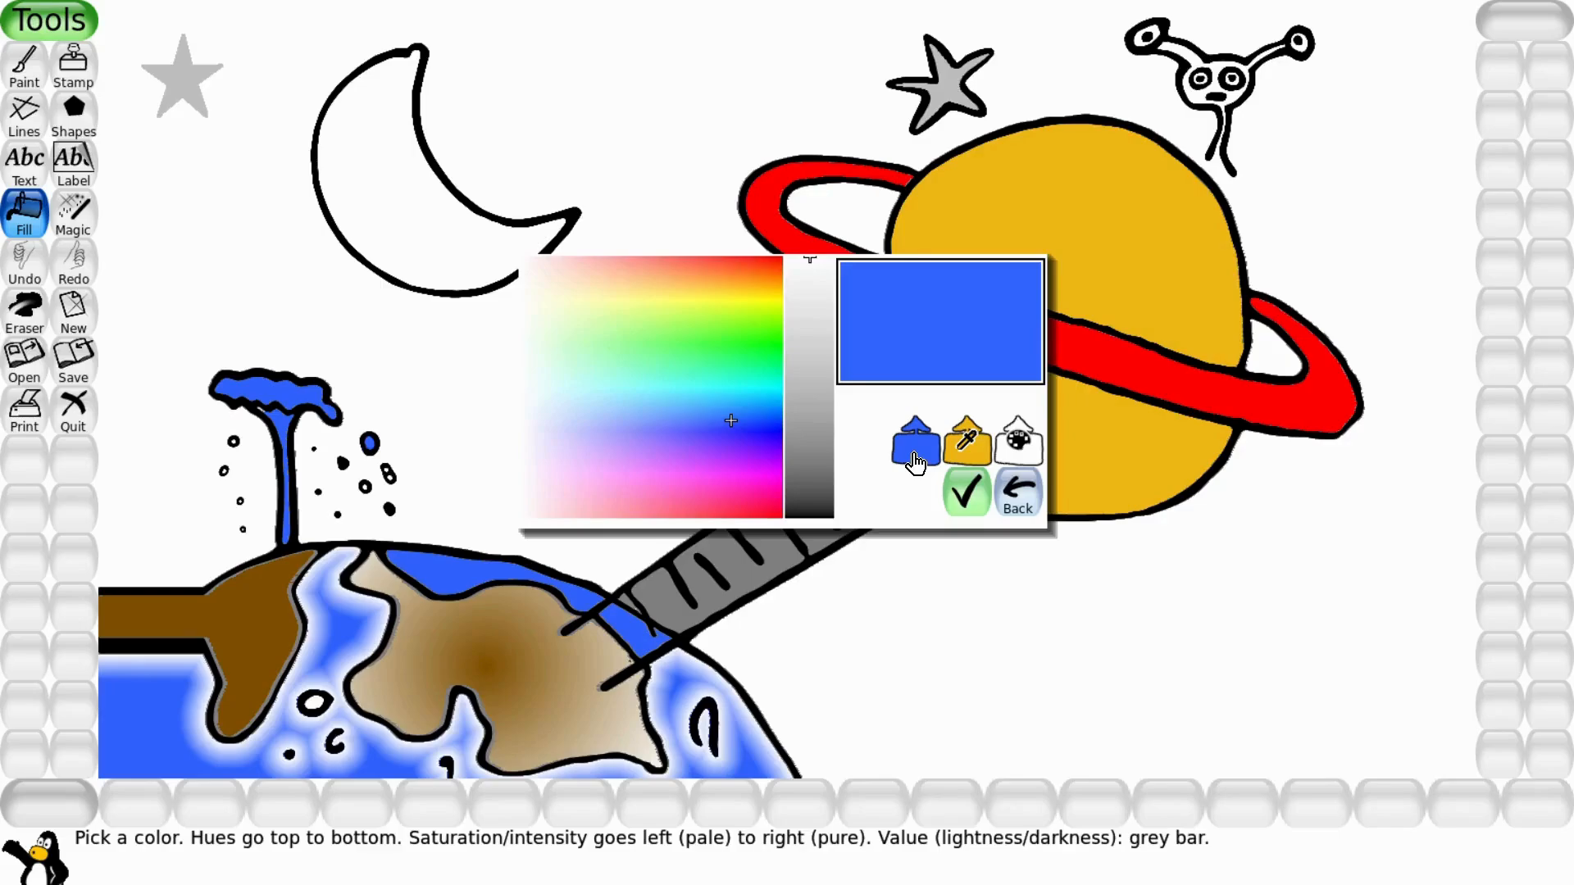
pyautogui.click(705, 402)
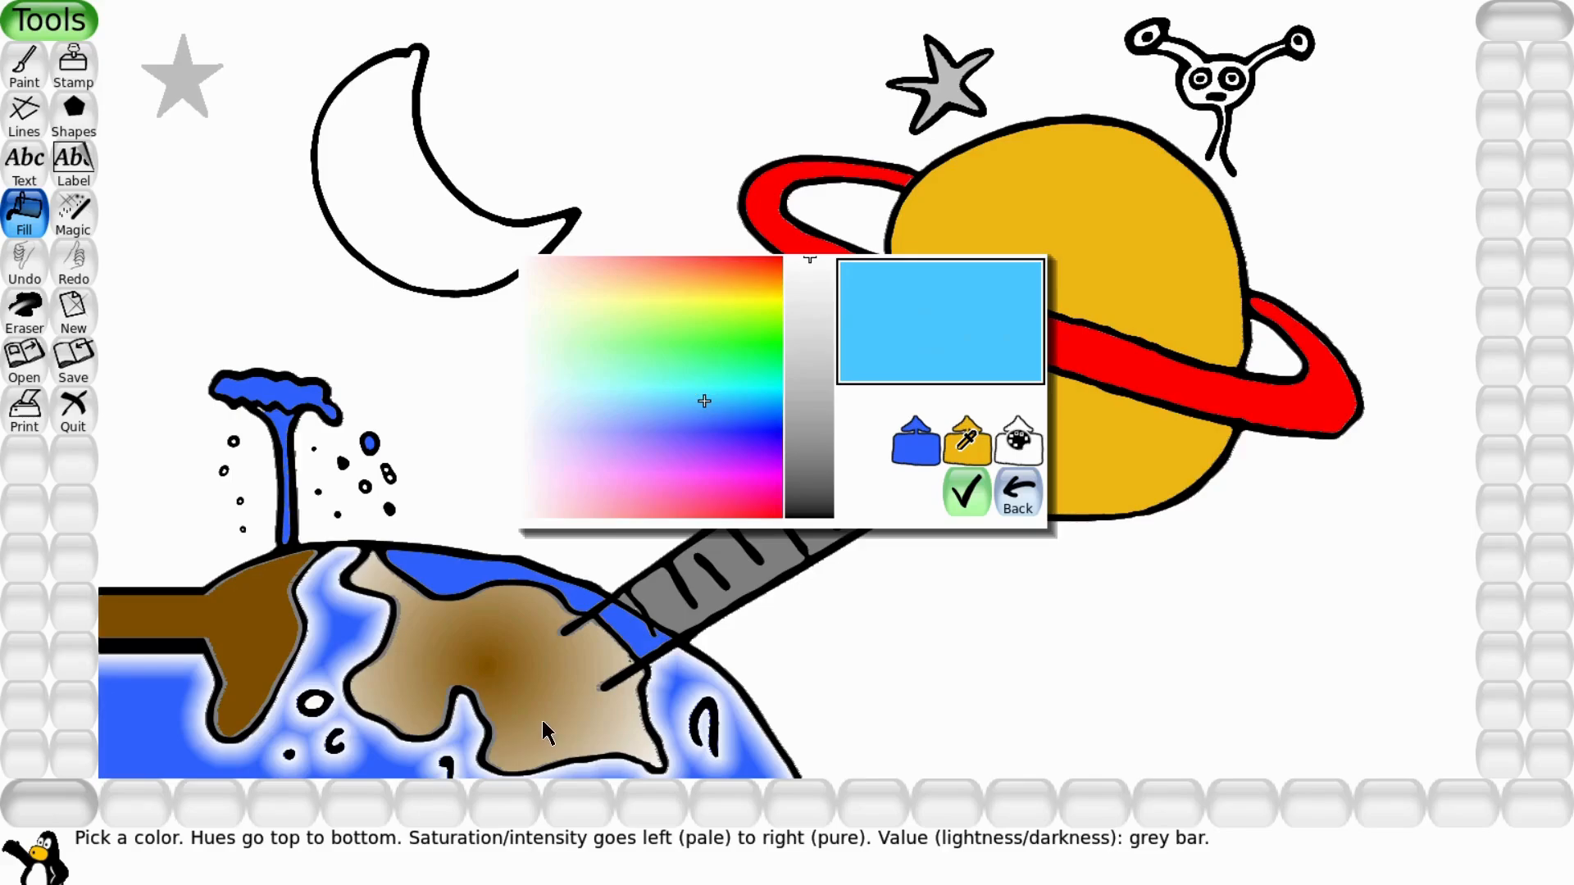
pyautogui.click(967, 496)
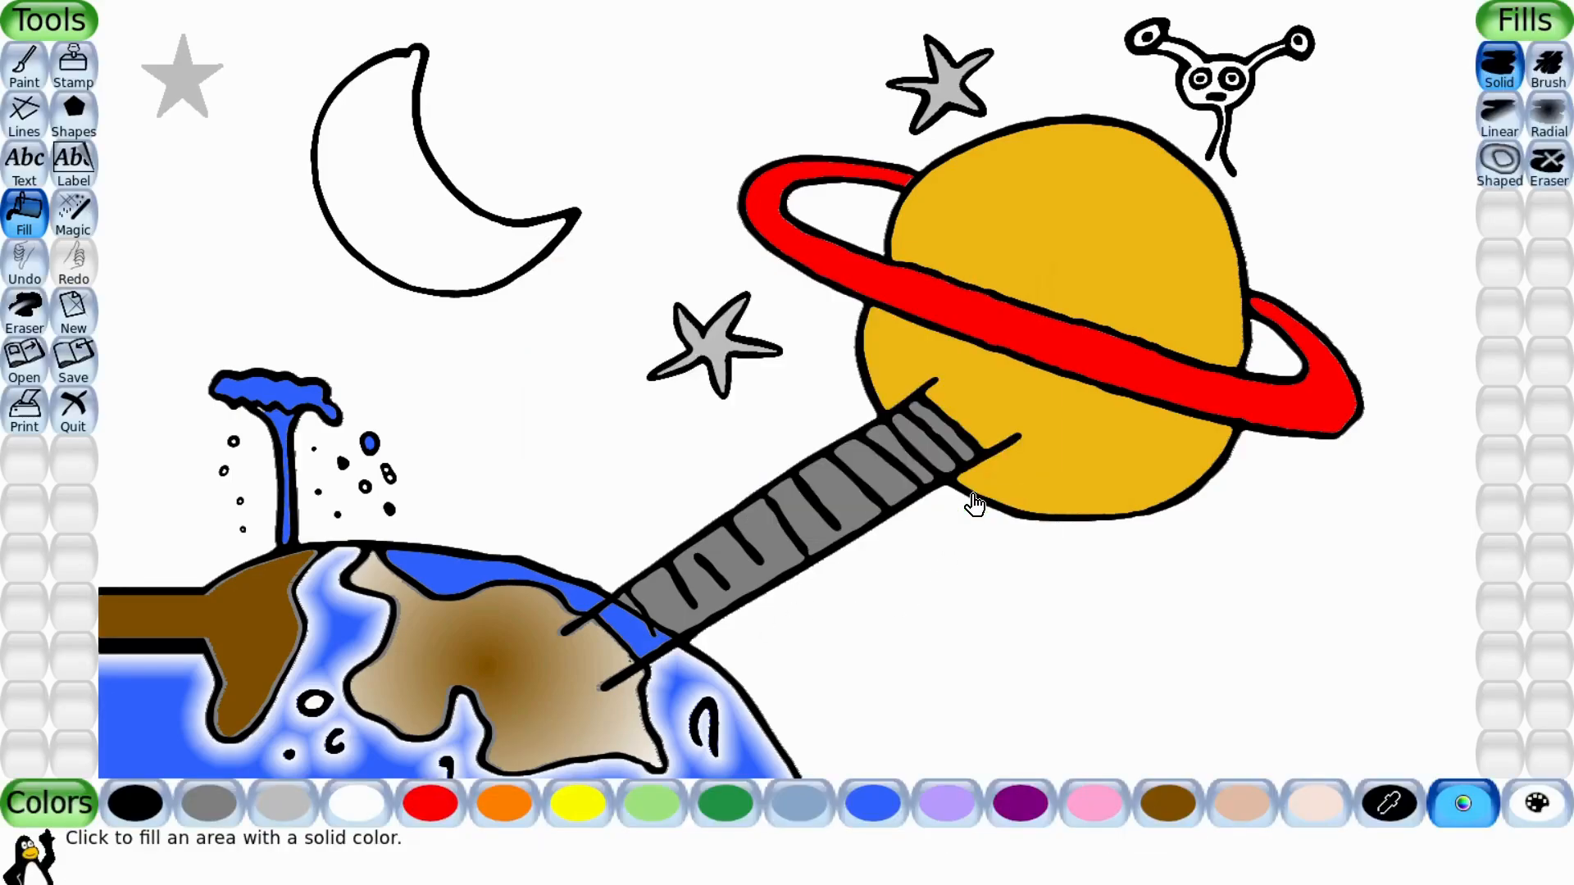
pyautogui.click(927, 571)
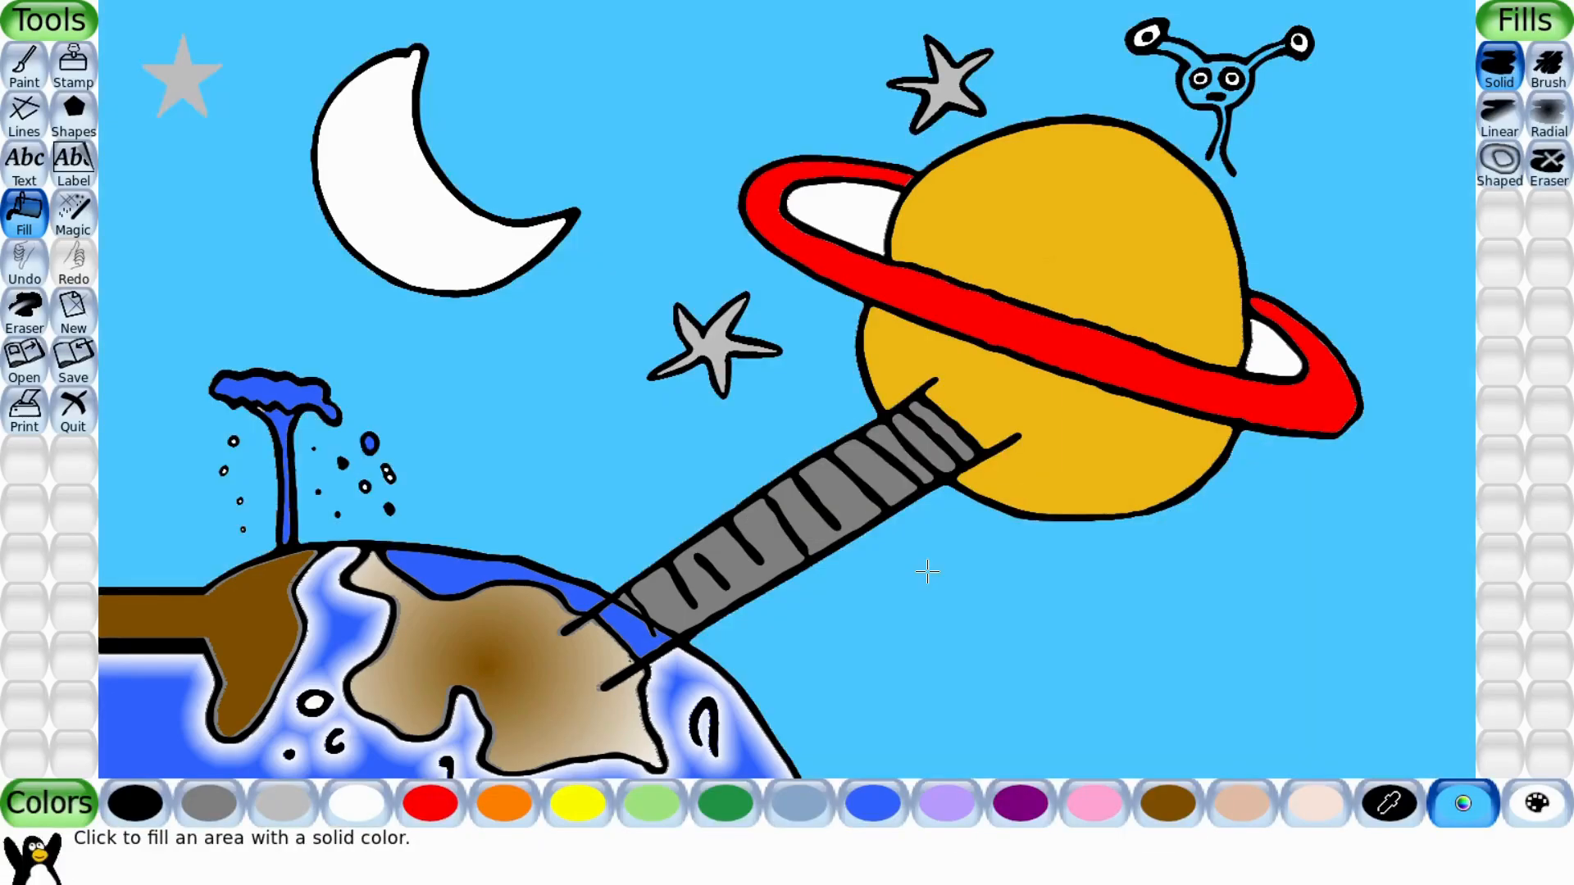
pyautogui.click(1268, 358)
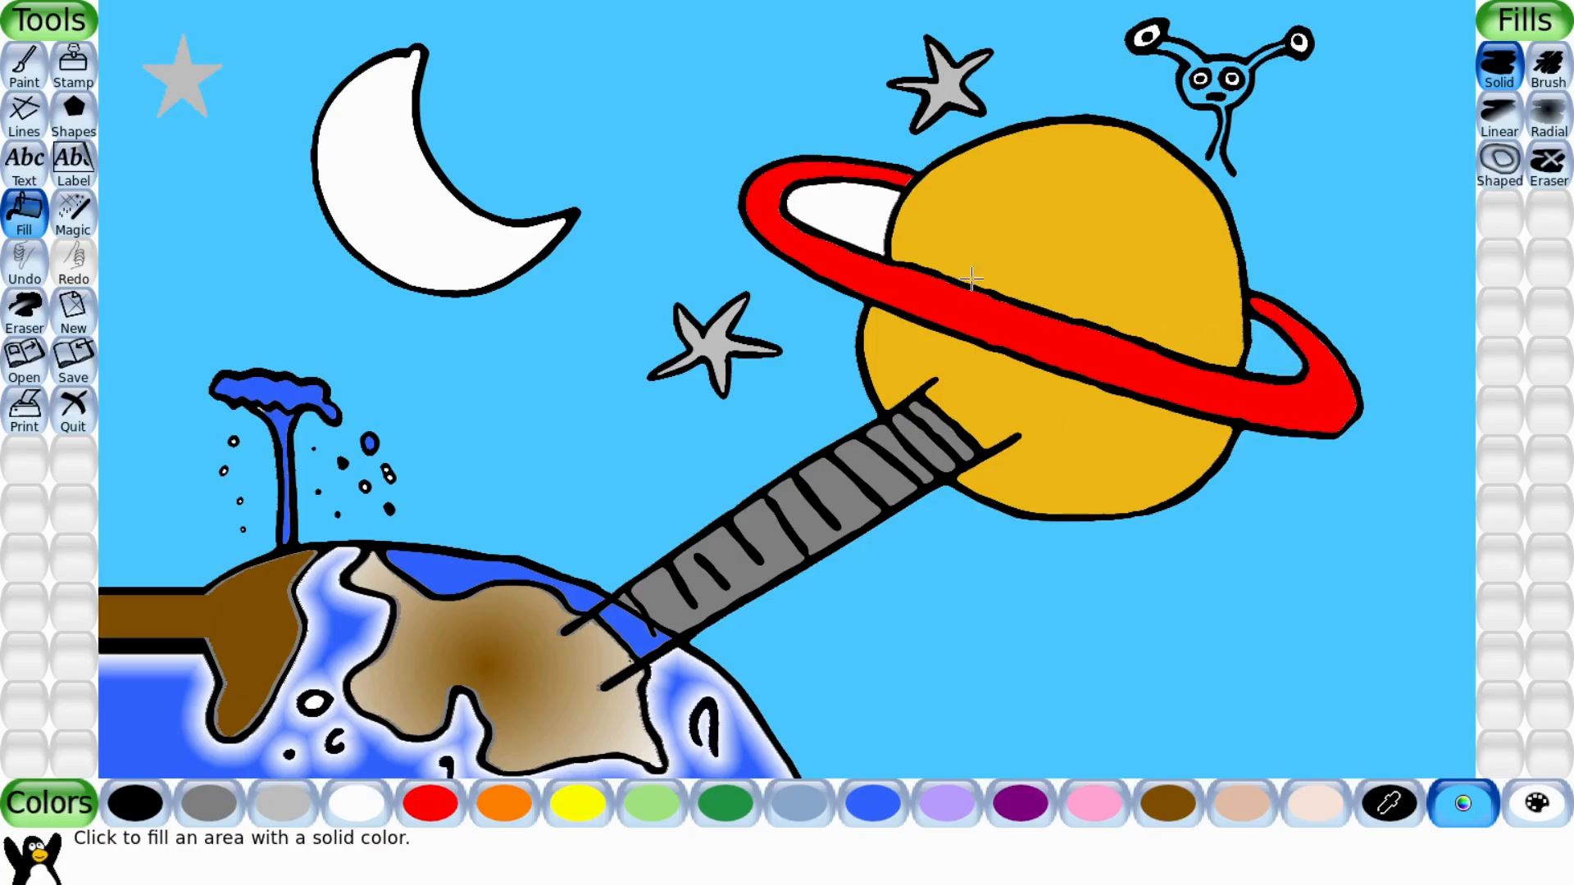
pyautogui.click(857, 220)
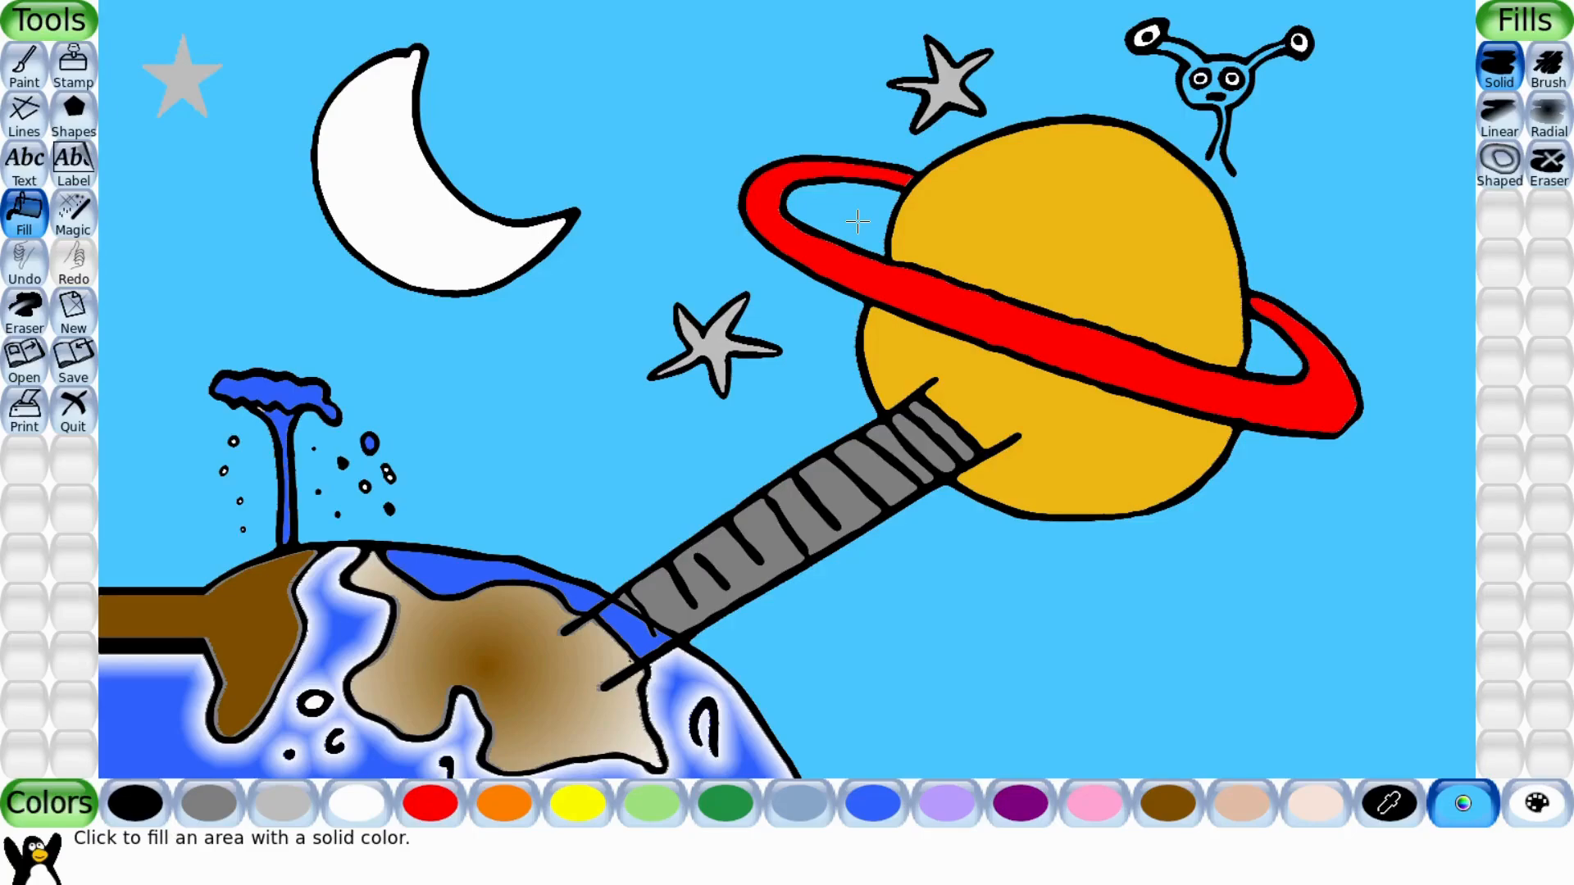
# Save the coloured drawing and quit the program
pyautogui.click(75, 358)
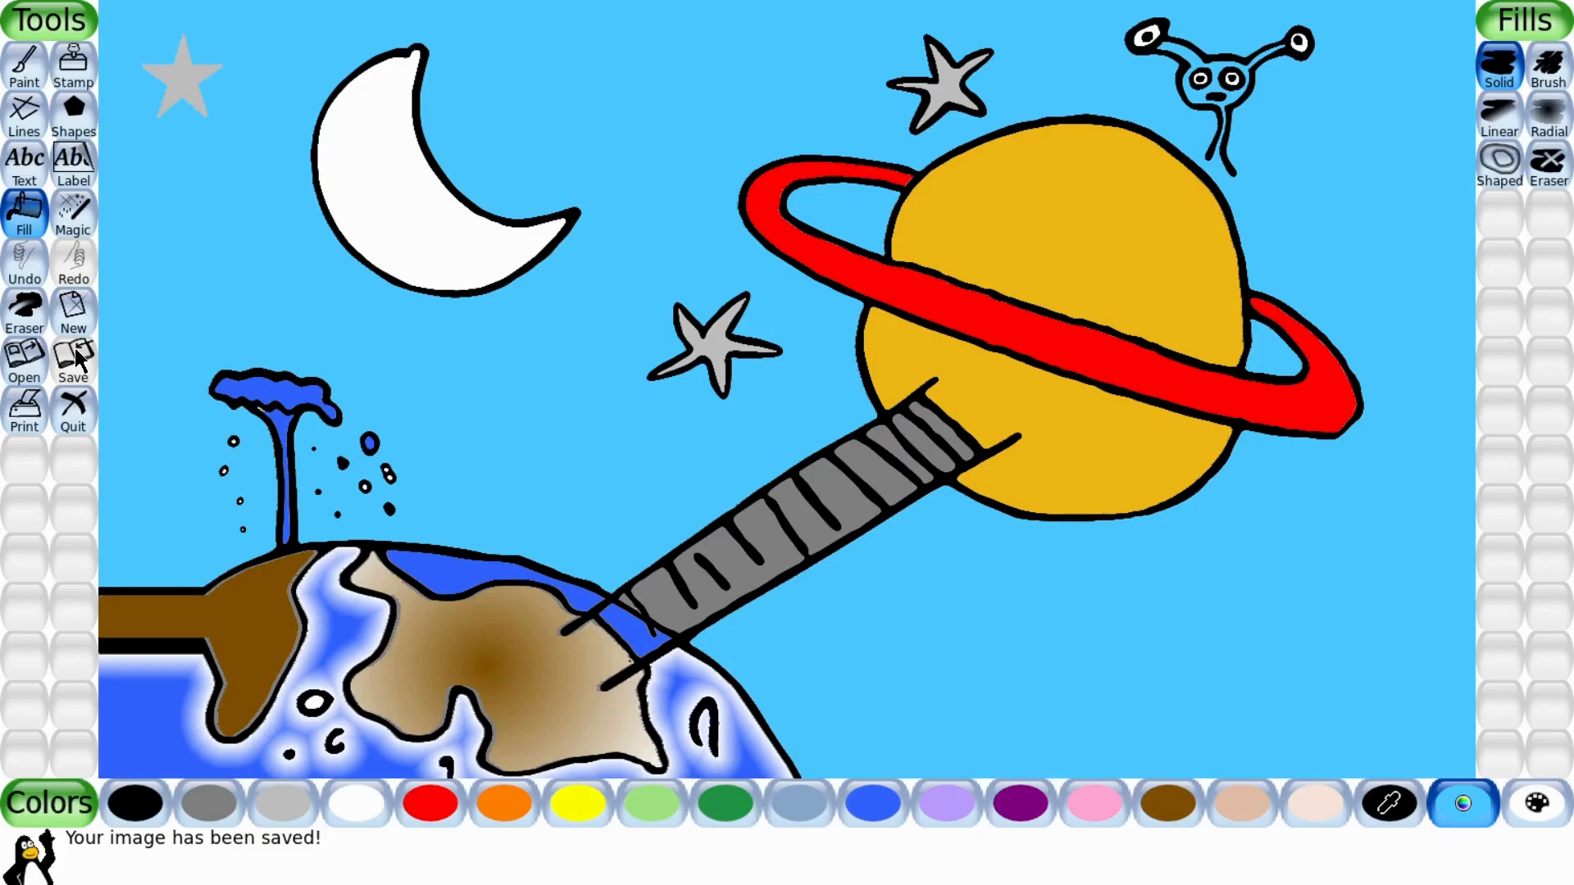
pyautogui.click(69, 415)
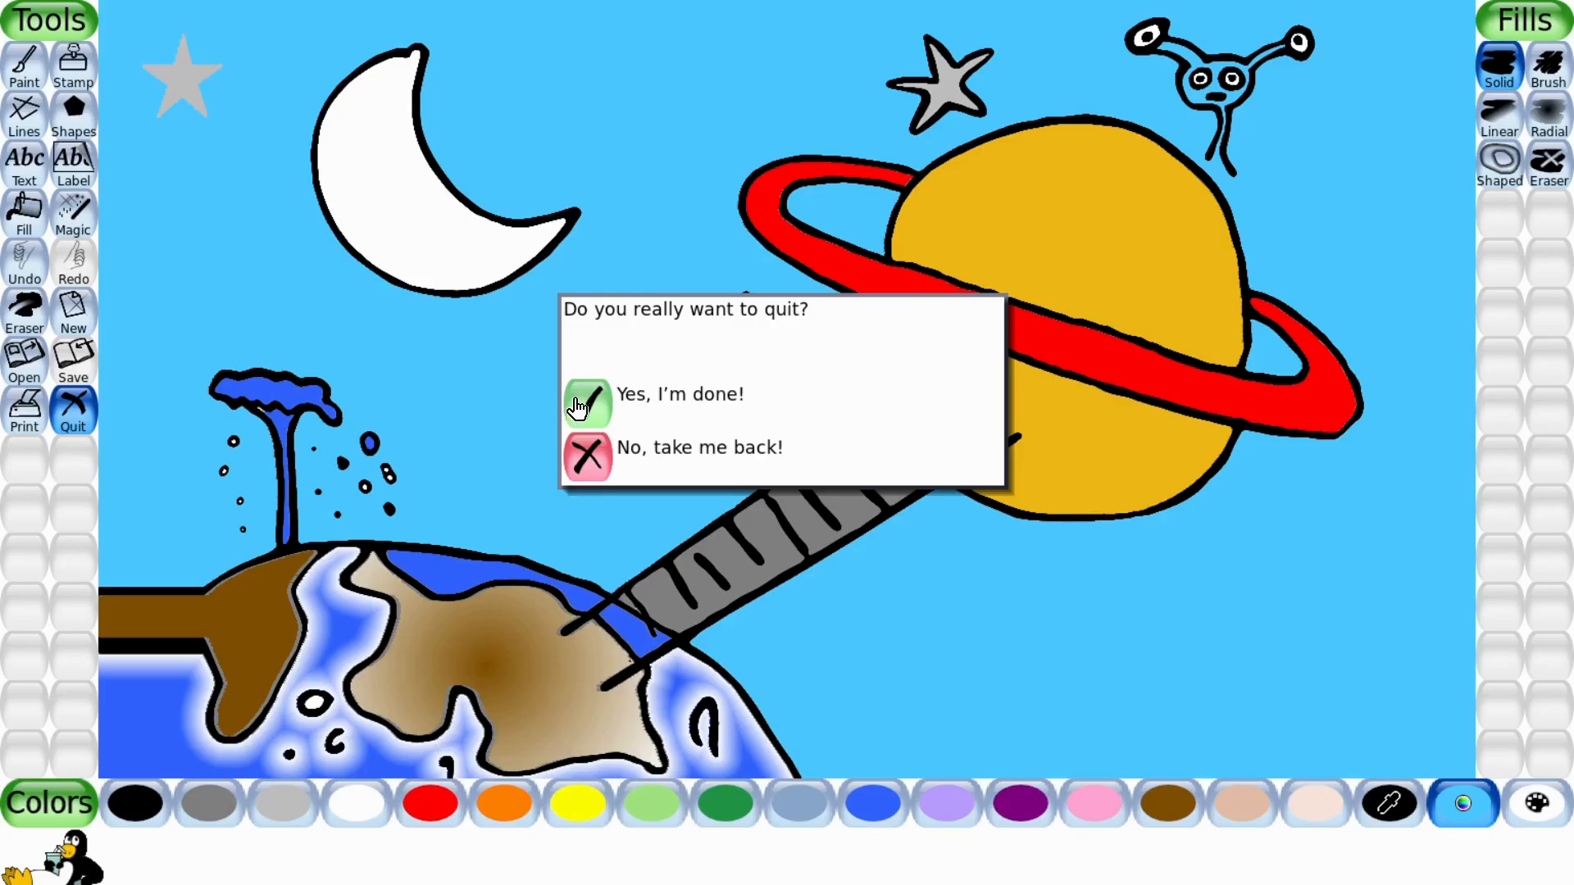
pyautogui.click(581, 406)
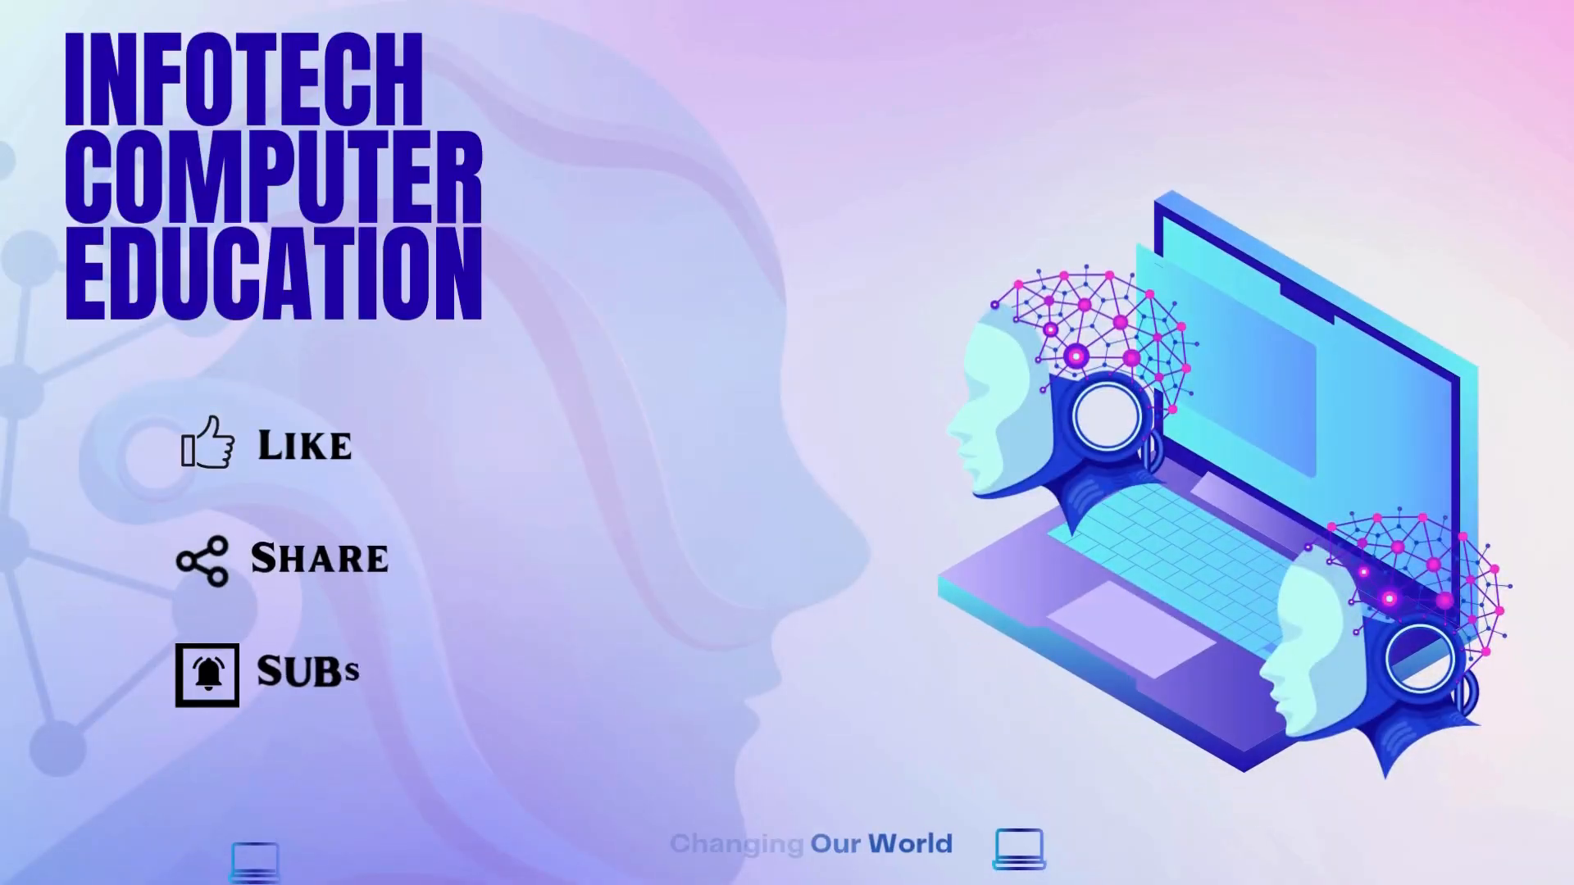